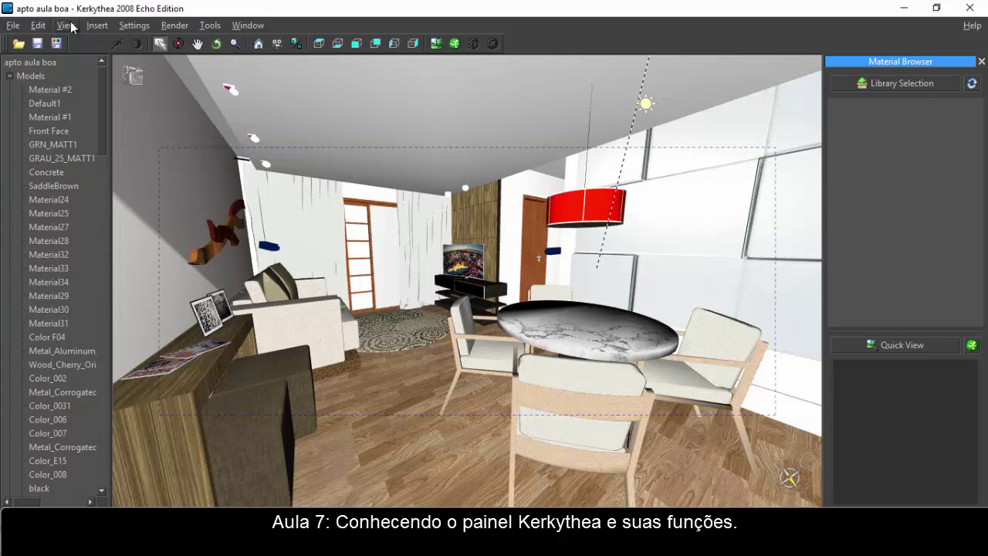
Look at the File menu, then view the rendered image window full screen and close it
{"action": "left_click", "coordinate": [23, 25]}
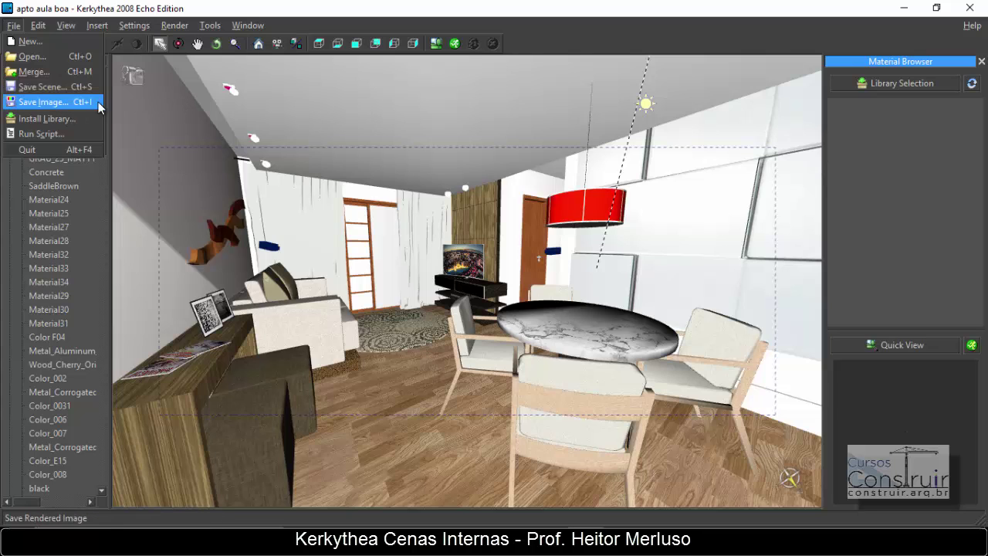
{"action": "left_click", "coordinate": [466, 72]}
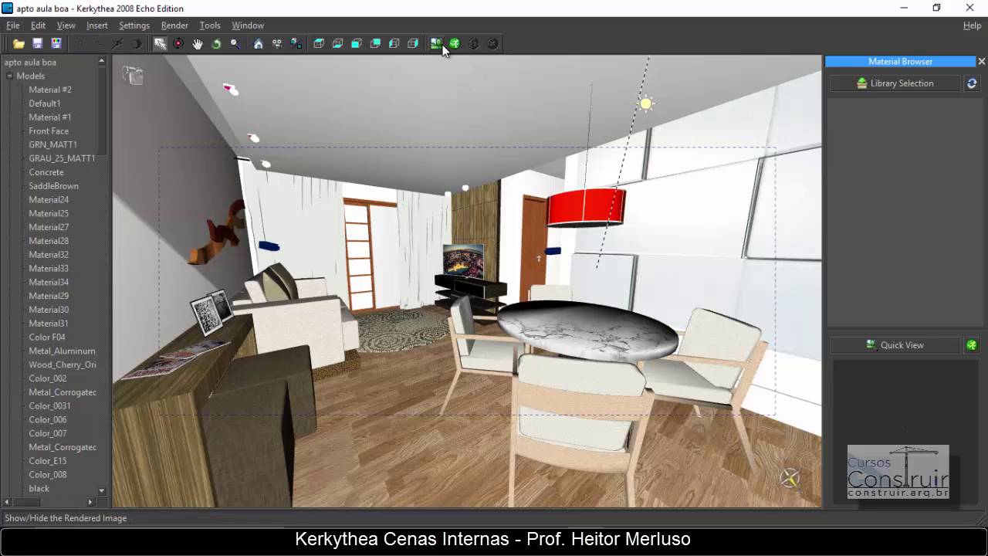
{"action": "left_click", "coordinate": [437, 44]}
{"action": "left_click", "coordinate": [566, 26]}
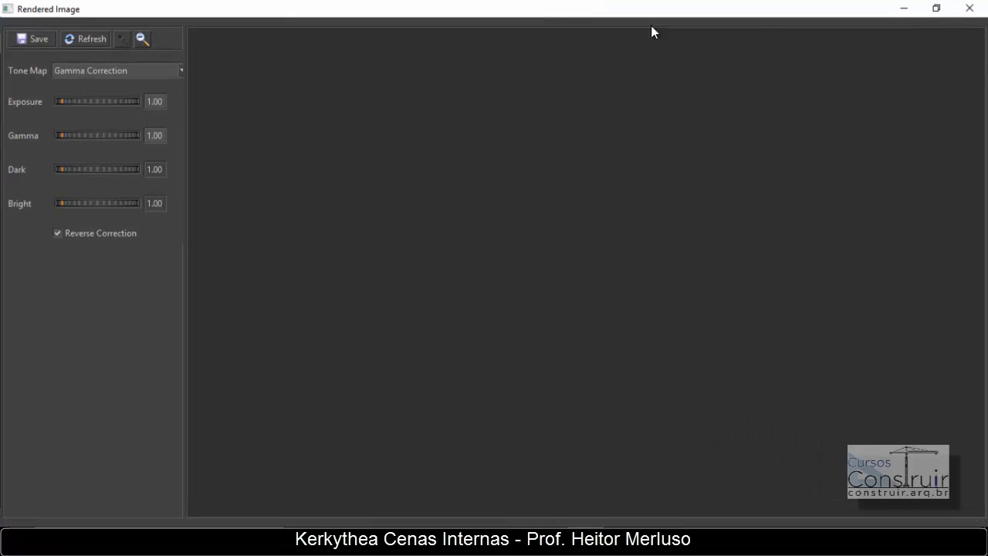
{"action": "left_click", "coordinate": [970, 8]}
Browse the view and navigation options and reopen, then close, the rendered image window
{"action": "left_click", "coordinate": [13, 25]}
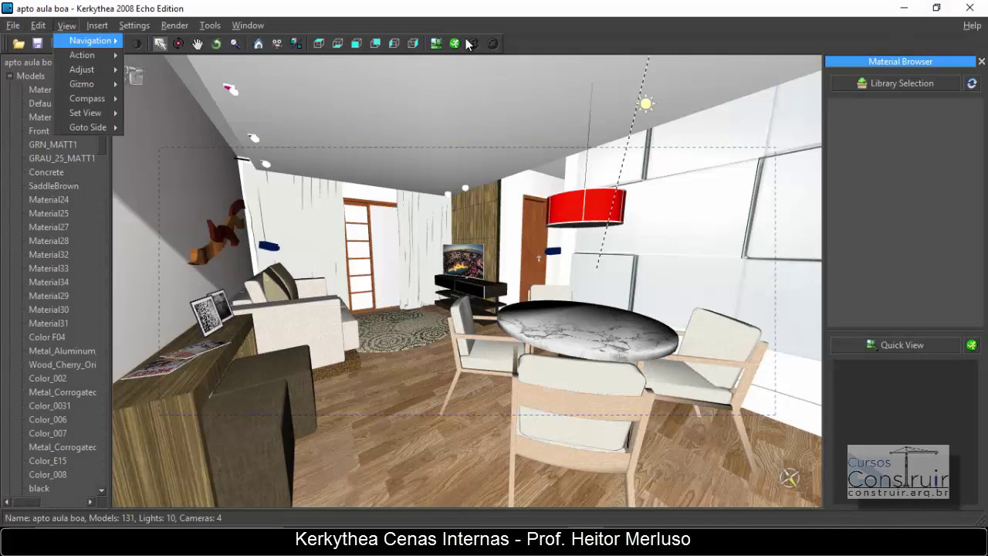
{"action": "left_click", "coordinate": [443, 45]}
{"action": "left_click", "coordinate": [437, 44]}
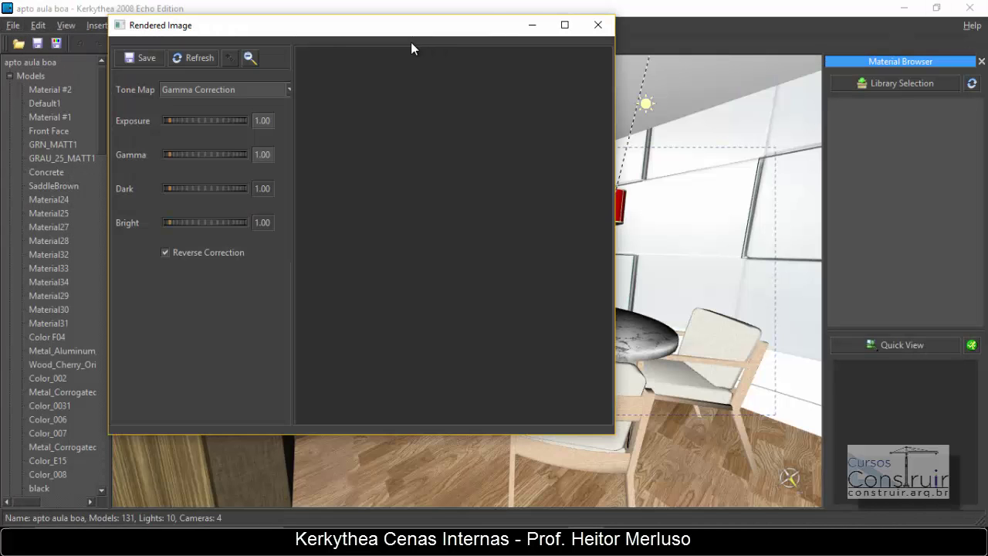
{"action": "left_click", "coordinate": [151, 57]}
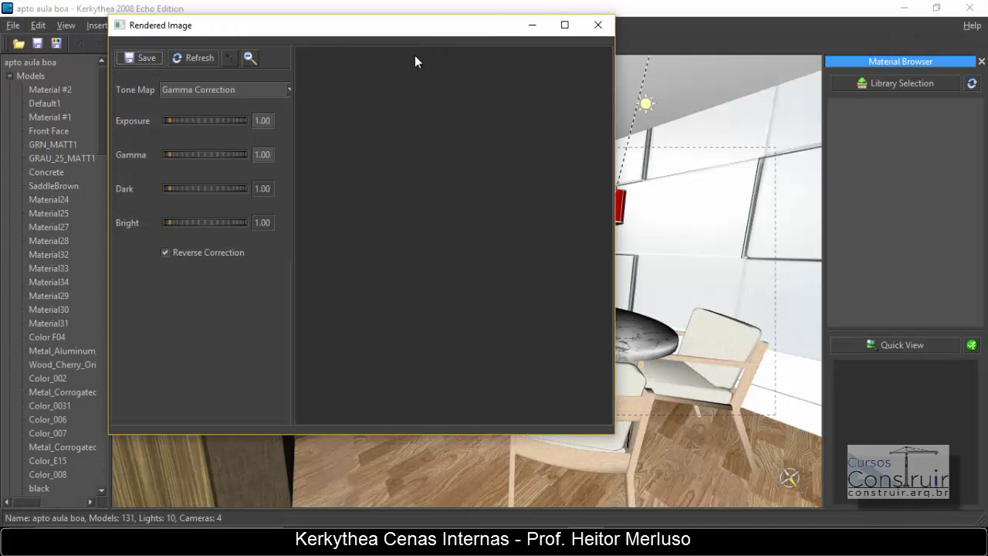
{"action": "left_click", "coordinate": [599, 25]}
{"action": "left_click", "coordinate": [12, 25]}
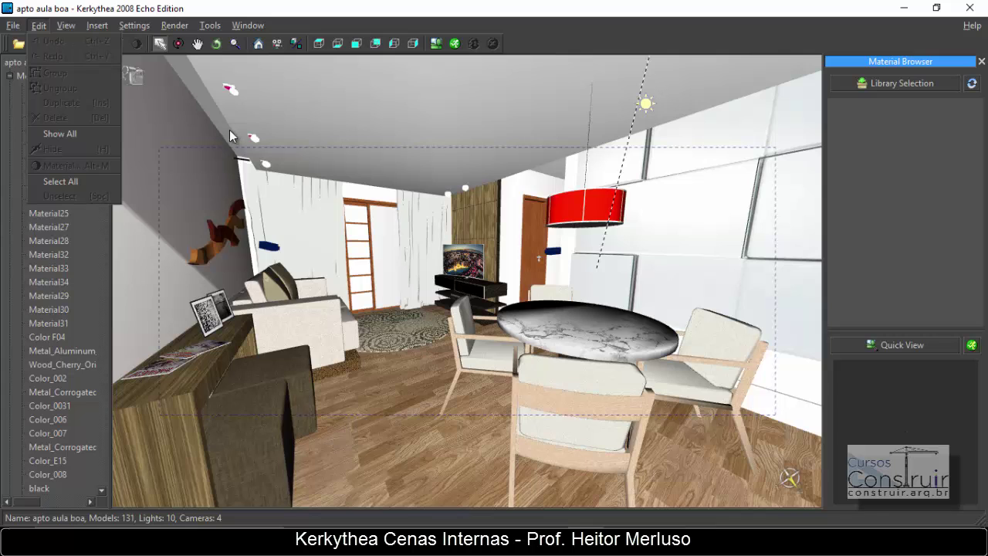
Select the sofa, then select the wooden wall panel with its related furniture
{"action": "left_click", "coordinate": [402, 289]}
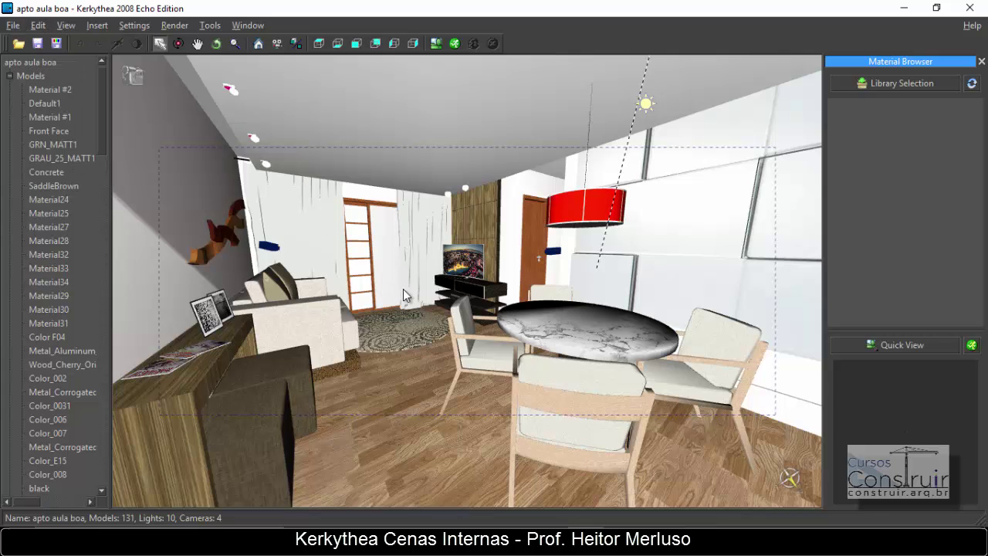
{"action": "left_click", "coordinate": [323, 318]}
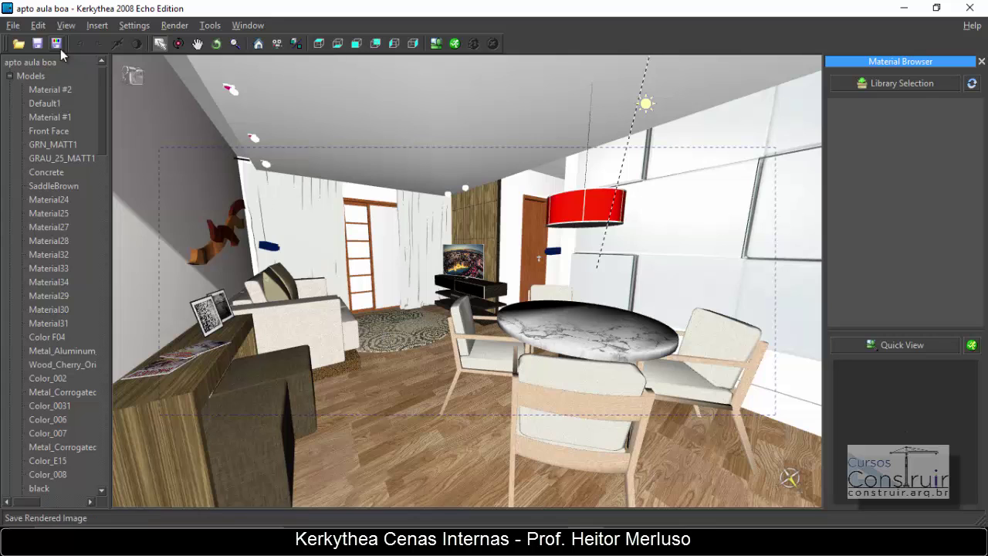
{"action": "left_click", "coordinate": [43, 26]}
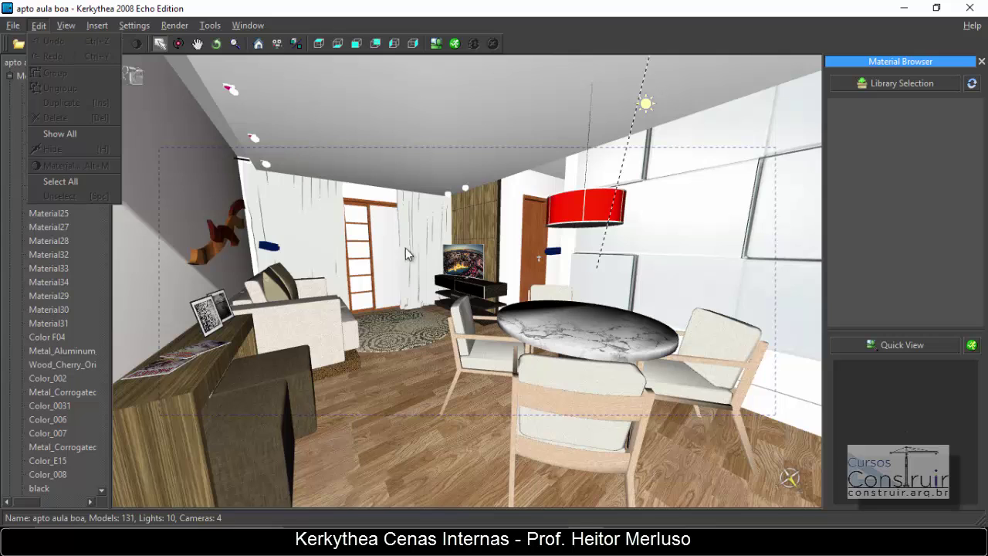
{"action": "left_click", "coordinate": [405, 247]}
{"action": "left_click", "coordinate": [478, 223]}
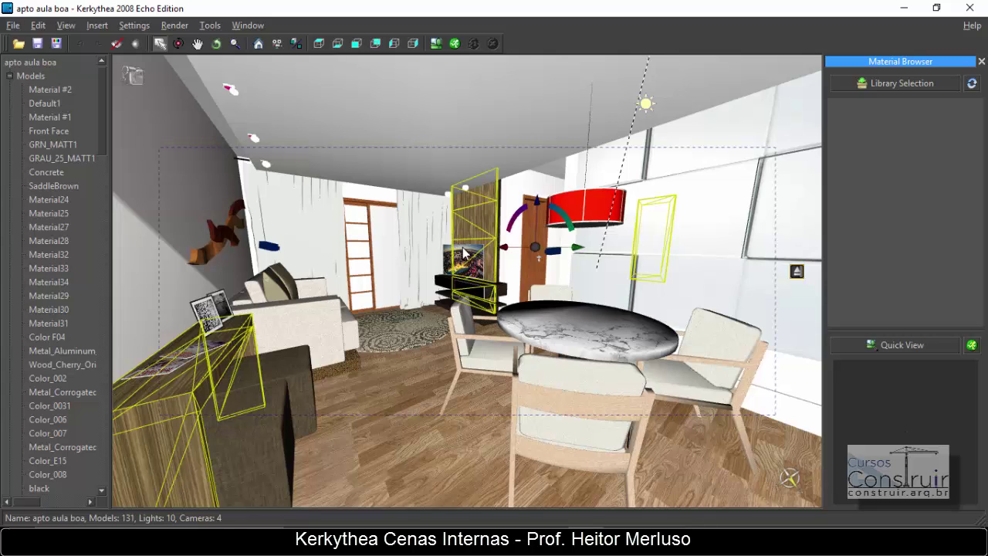
{"action": "left_click", "coordinate": [38, 26]}
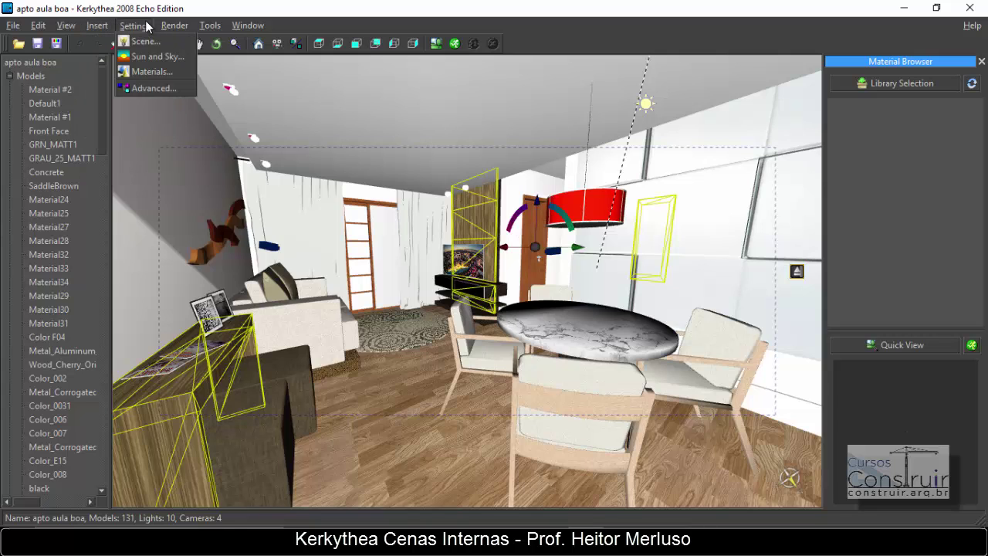
{"action": "mouse_move", "coordinate": [134, 26]}
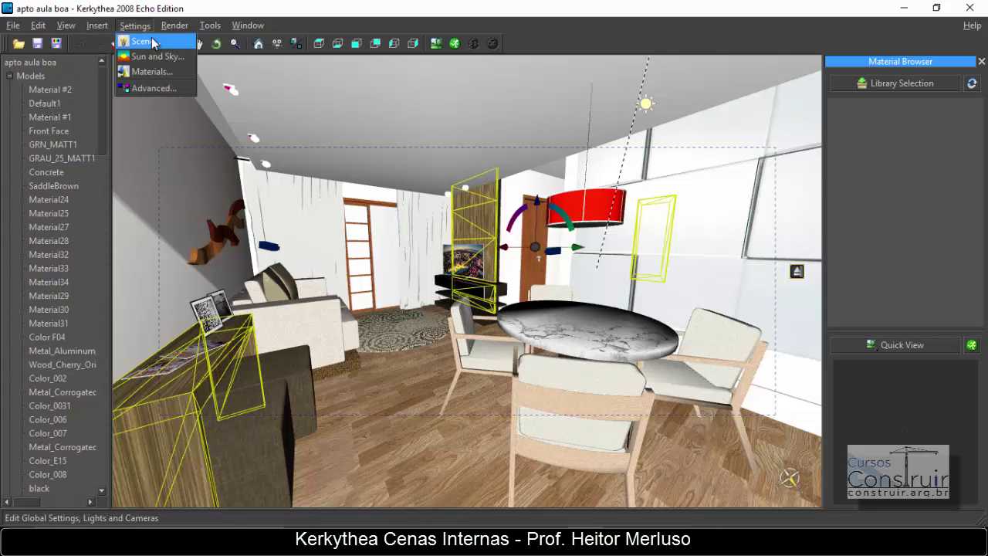
{"action": "left_click", "coordinate": [152, 43]}
{"action": "mouse_move", "coordinate": [429, 16]}
{"action": "left_mouse_down"}
{"action": "mouse_move", "coordinate": [502, 72]}
{"action": "mouse_move", "coordinate": [471, 83]}
{"action": "left_mouse_up"}
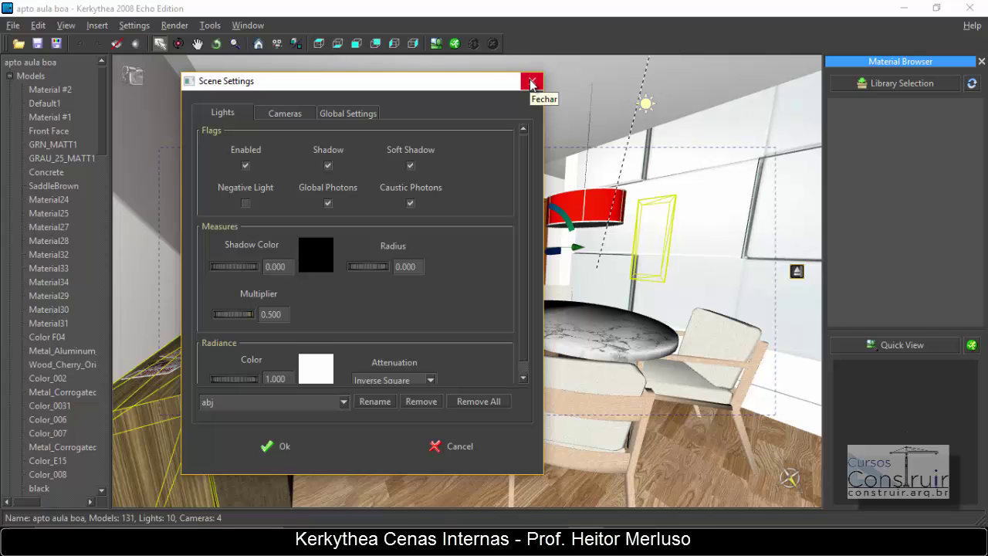
{"action": "left_click", "coordinate": [285, 113]}
{"action": "left_click", "coordinate": [348, 112]}
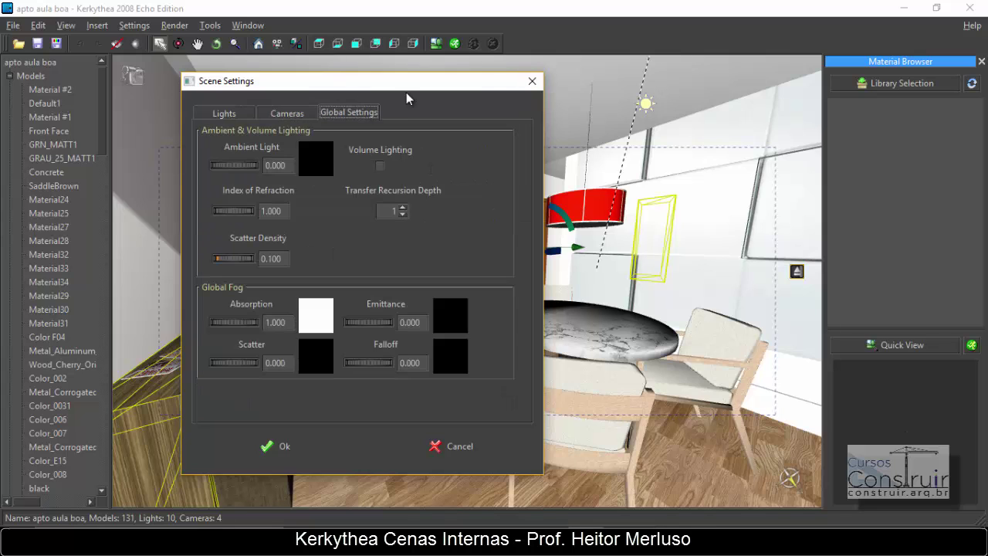
{"action": "left_click", "coordinate": [531, 81]}
{"action": "left_click", "coordinate": [134, 26]}
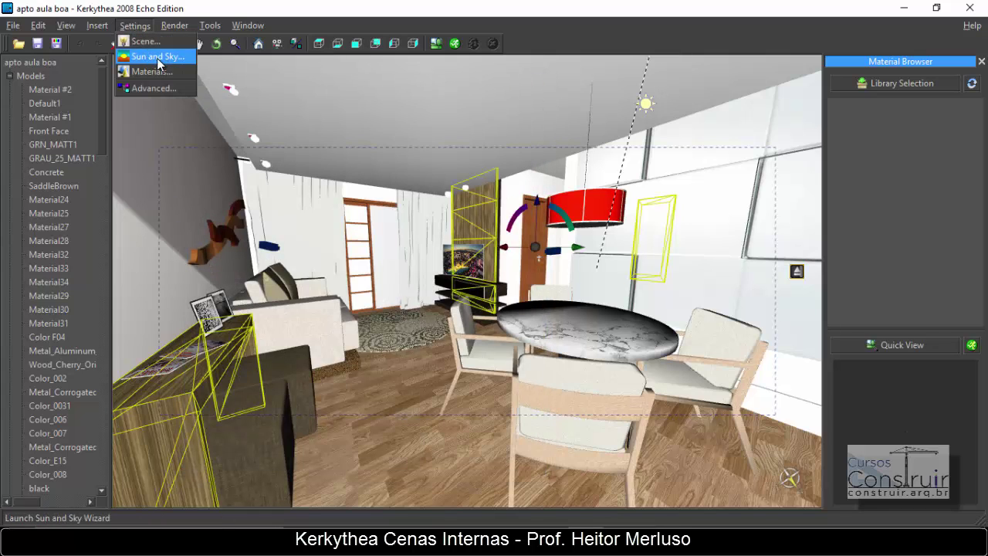
{"action": "left_click", "coordinate": [177, 57]}
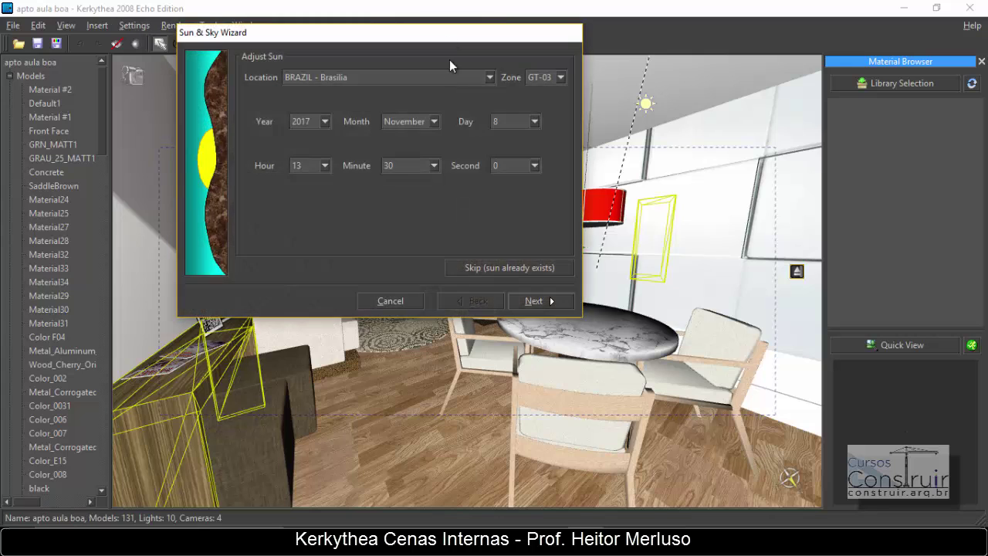
{"action": "mouse_move", "coordinate": [449, 31]}
{"action": "left_mouse_down"}
{"action": "mouse_move", "coordinate": [451, 80]}
{"action": "mouse_move", "coordinate": [400, 132]}
{"action": "left_mouse_up"}
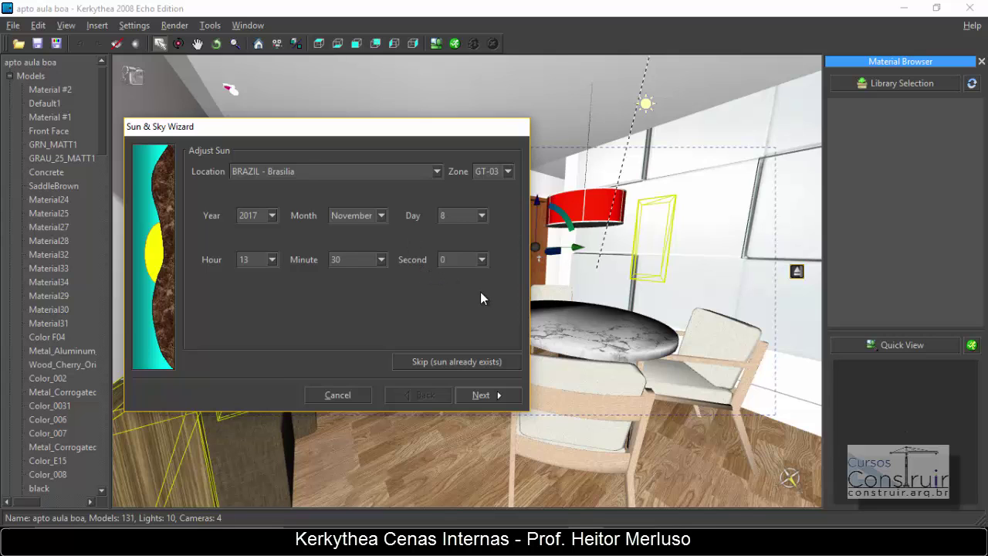
{"action": "left_click_drag", "start_coordinate": [499, 124], "coordinate": [492, 134]}
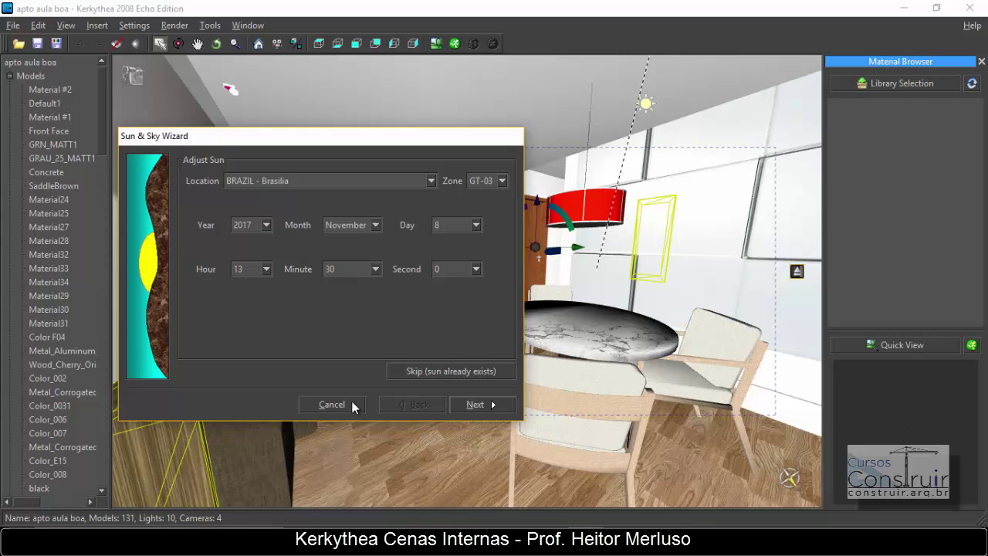
{"action": "left_click", "coordinate": [351, 404]}
{"action": "left_click", "coordinate": [97, 25]}
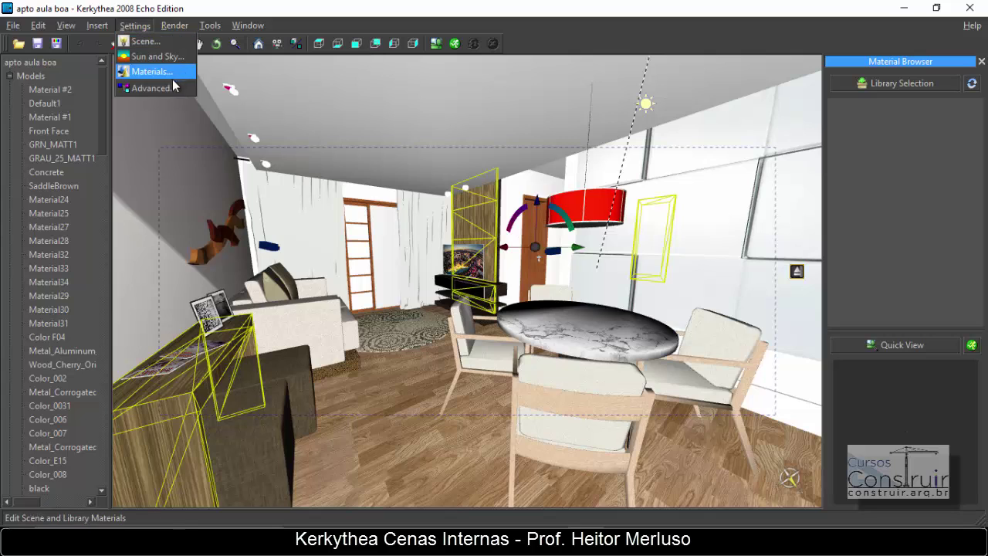
{"action": "mouse_move", "coordinate": [174, 25]}
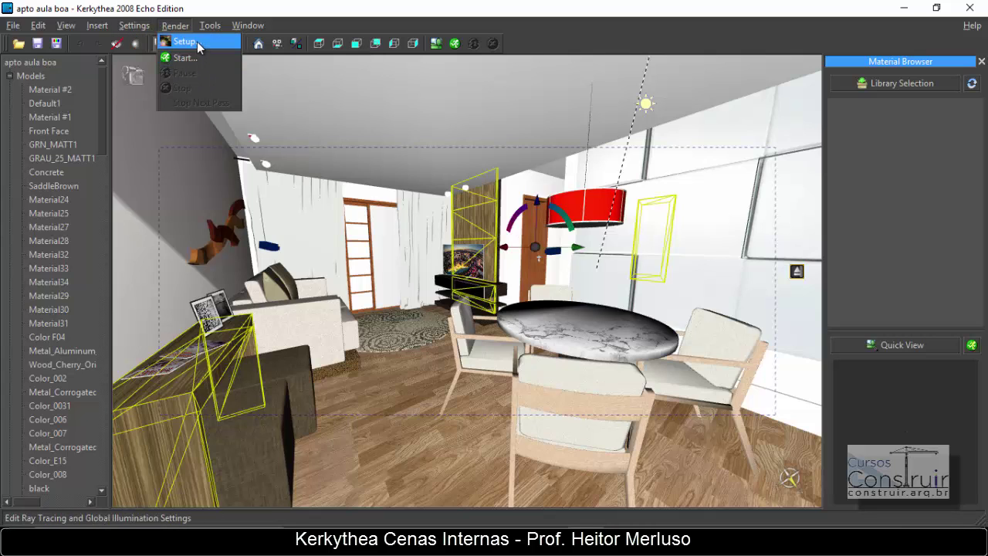
{"action": "left_click", "coordinate": [205, 44]}
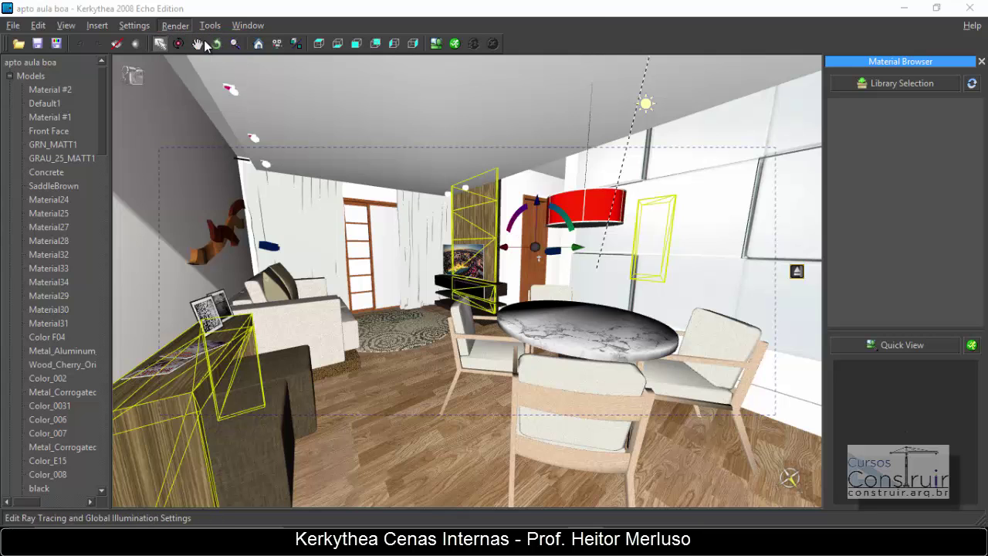
{"action": "left_click_drag", "start_coordinate": [390, 17], "coordinate": [349, 70]}
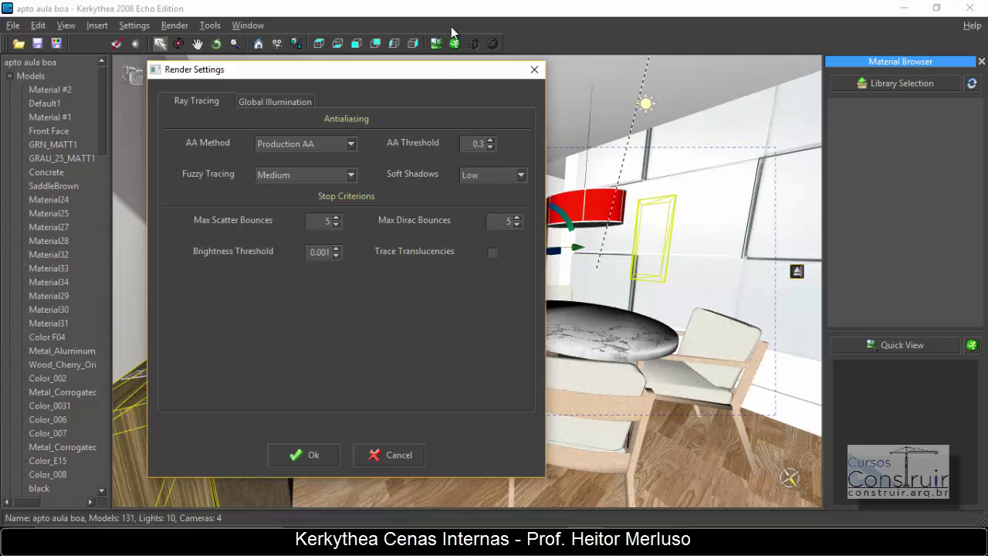
{"action": "left_click", "coordinate": [535, 69]}
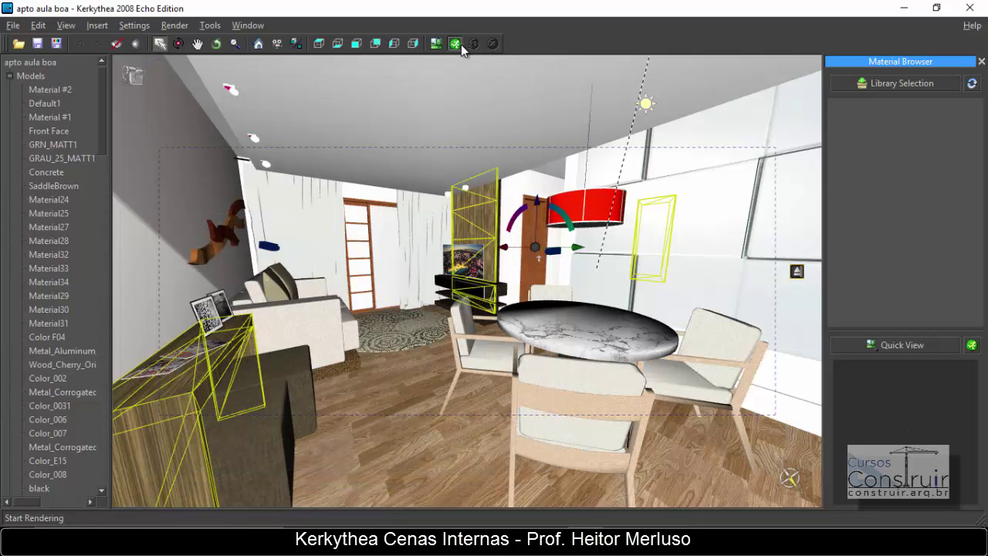
{"action": "left_click", "coordinate": [458, 44]}
{"action": "left_click_drag", "start_coordinate": [548, 118], "coordinate": [556, 148]}
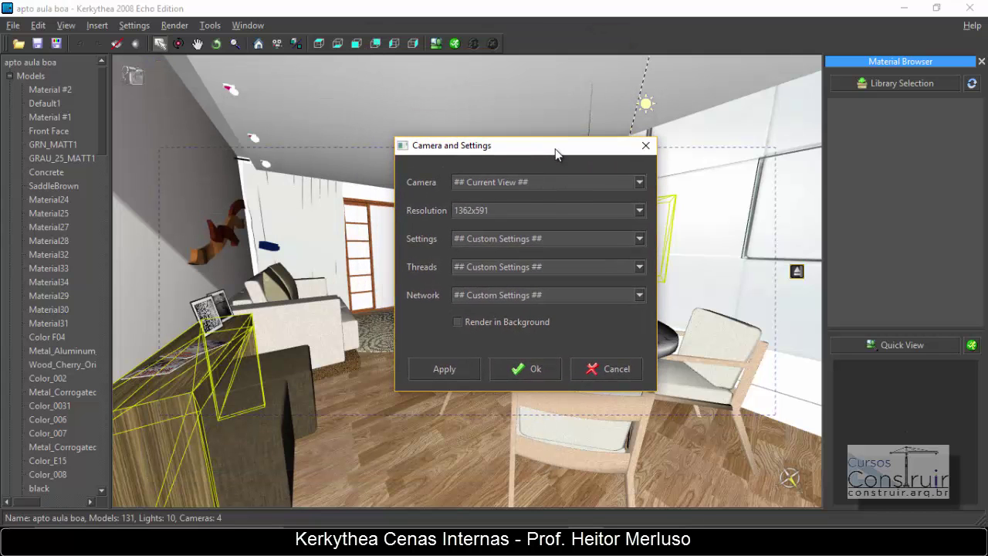
{"action": "left_click", "coordinate": [638, 239]}
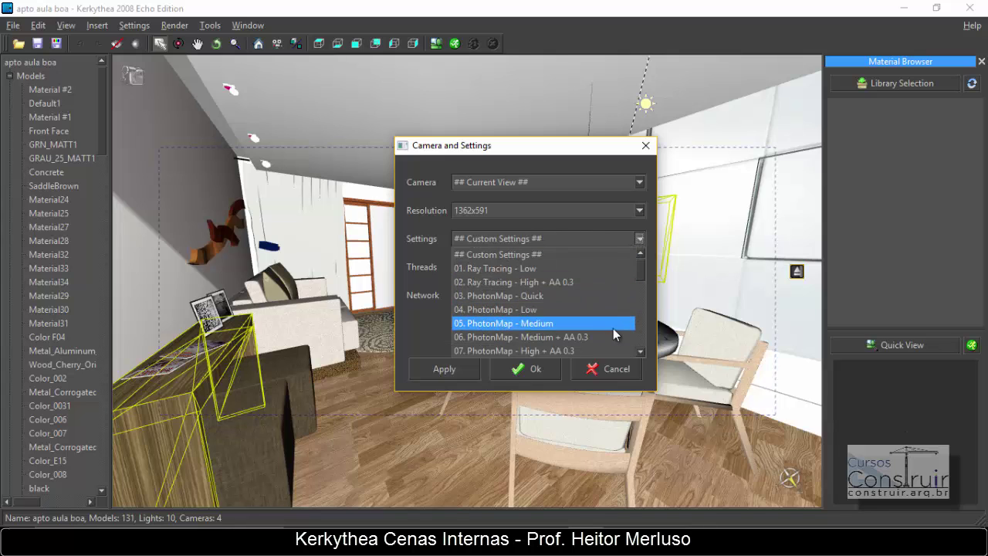
{"action": "left_click", "coordinate": [646, 150]}
{"action": "left_click", "coordinate": [646, 146]}
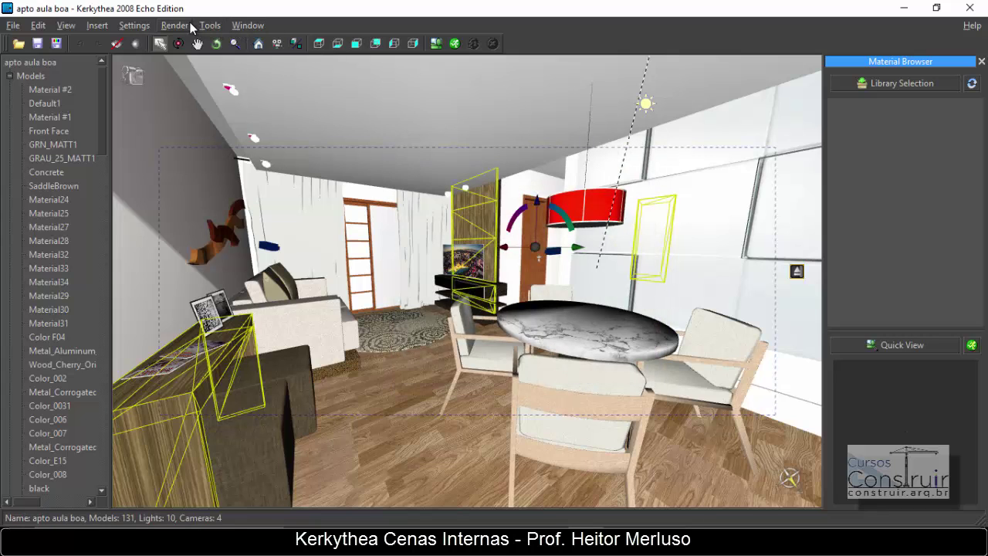
{"action": "left_click", "coordinate": [190, 23]}
{"action": "mouse_move", "coordinate": [210, 25]}
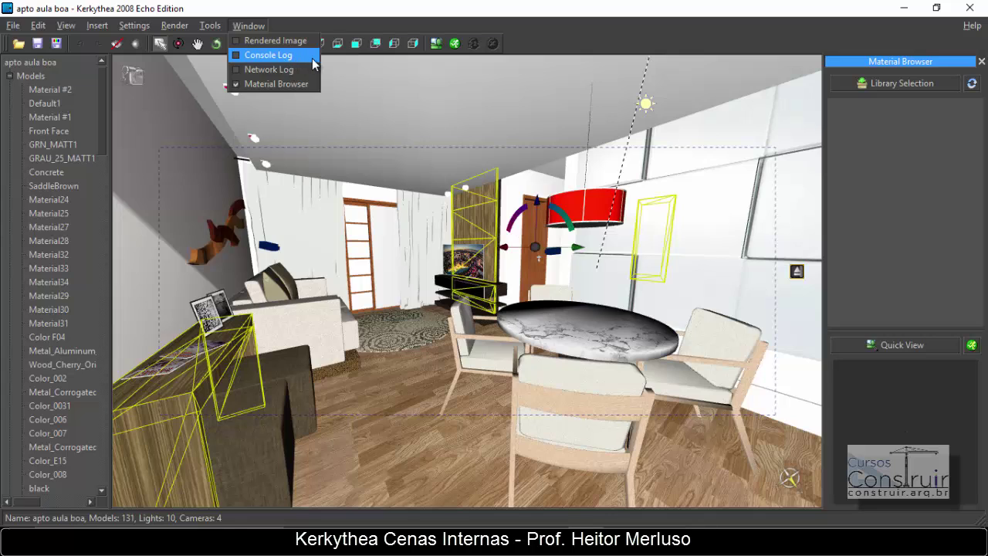
Close the Window menu, clear the scene selection, and scroll the Models tree down and back
{"action": "left_click", "coordinate": [449, 106]}
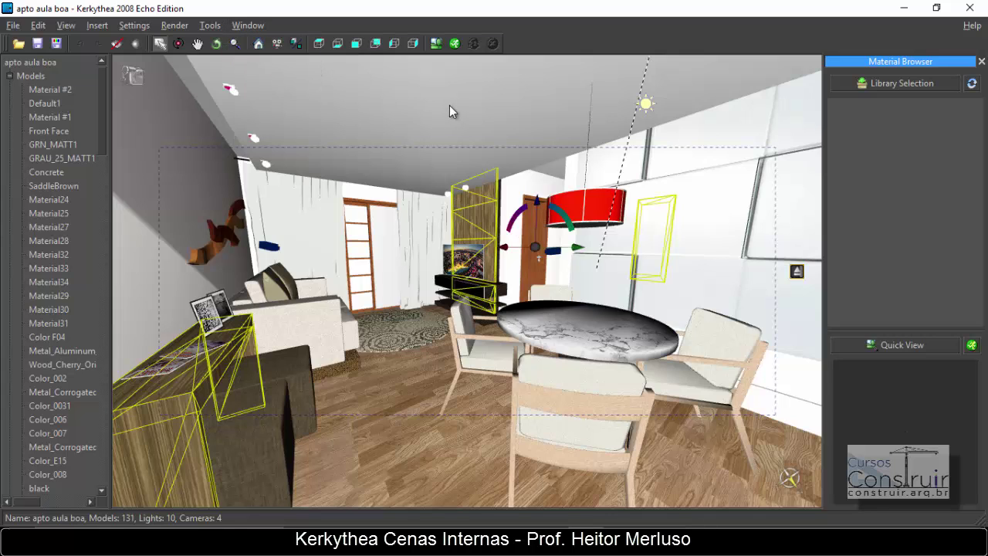
{"action": "left_click", "coordinate": [493, 189]}
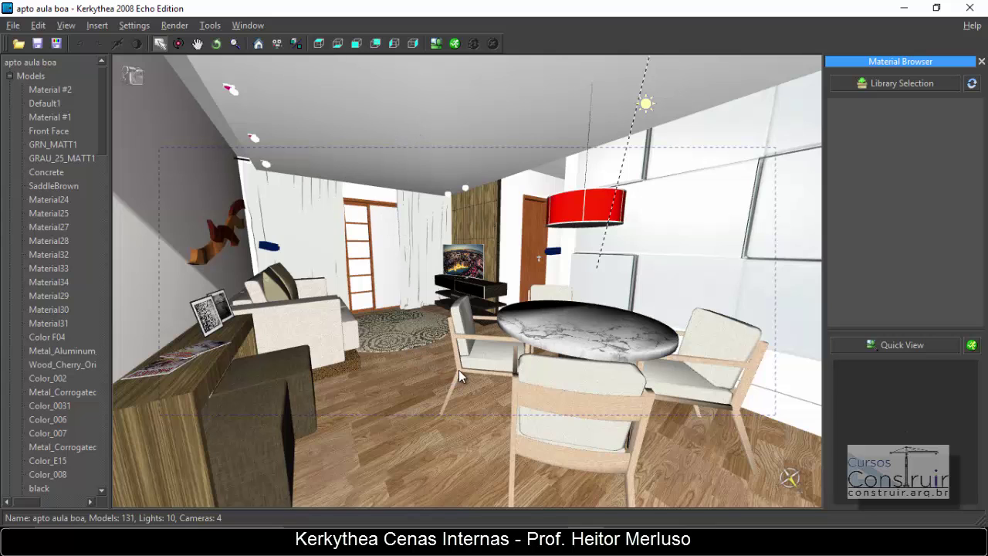
{"action": "mouse_move", "coordinate": [103, 99]}
{"action": "left_mouse_down"}
{"action": "mouse_move", "coordinate": [99, 393]}
{"action": "mouse_move", "coordinate": [115, 122]}
{"action": "mouse_move", "coordinate": [161, 471]}
{"action": "left_mouse_up"}
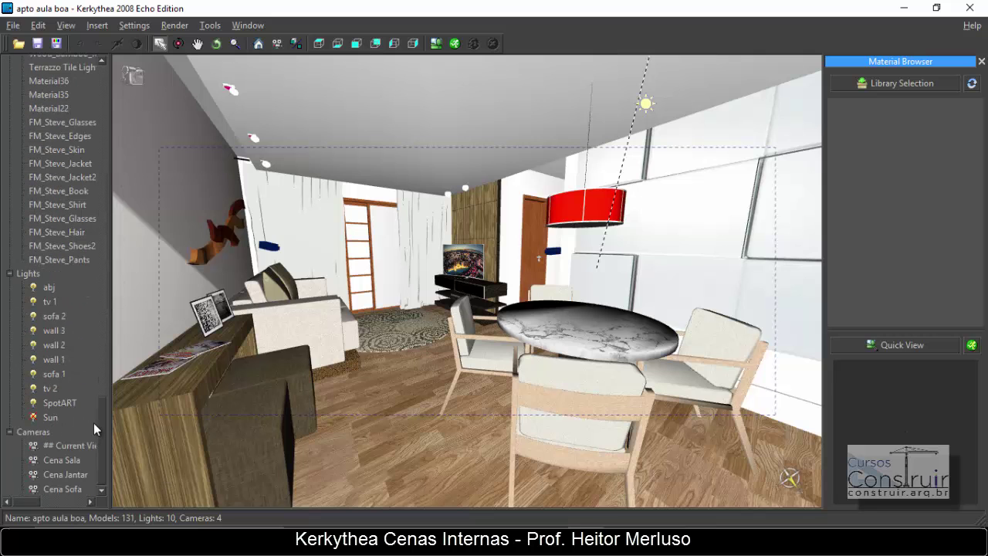
{"action": "mouse_move", "coordinate": [94, 422]}
{"action": "left_mouse_down"}
{"action": "mouse_move", "coordinate": [121, 298]}
{"action": "mouse_move", "coordinate": [65, 86]}
{"action": "left_mouse_up"}
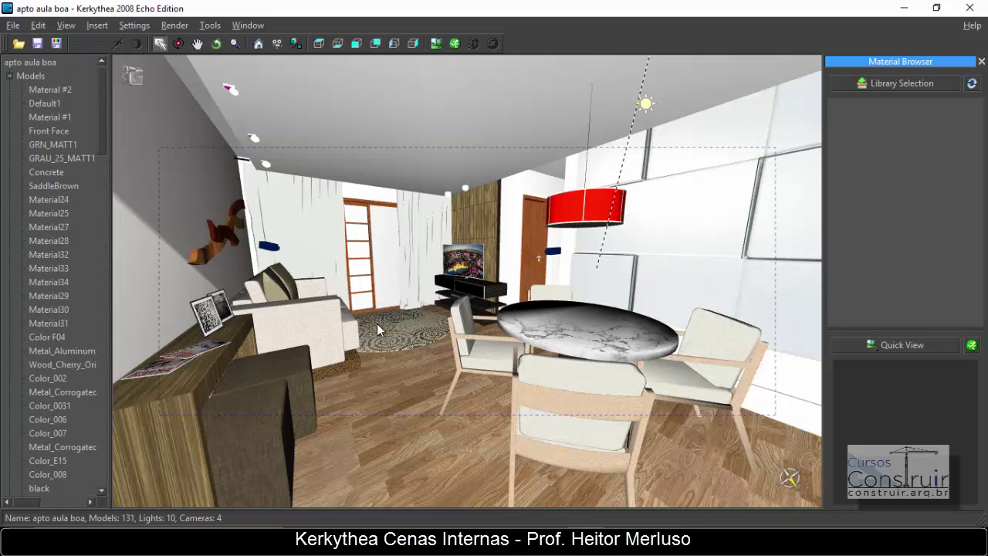
{"action": "double_click", "coordinate": [48, 214]}
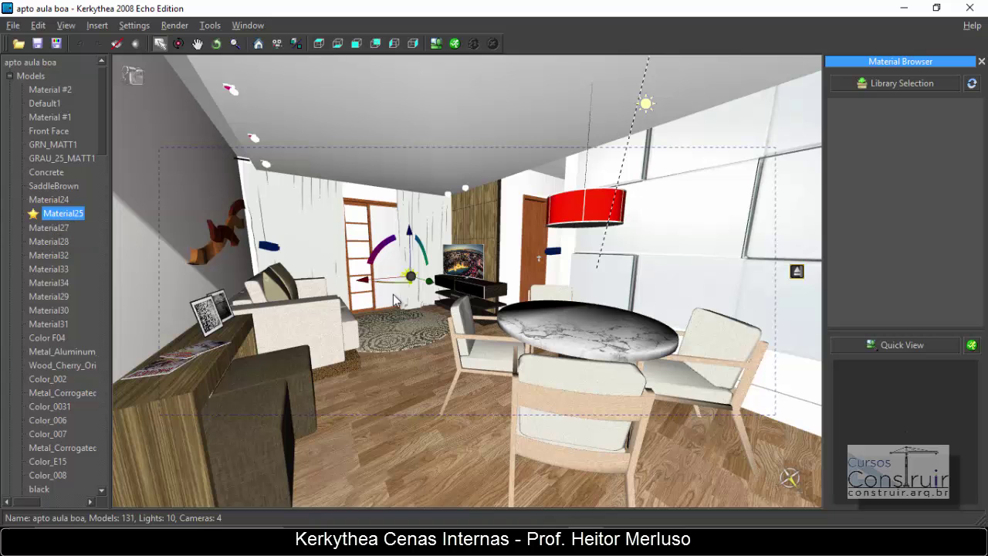
{"action": "left_click_drag", "start_coordinate": [429, 279], "coordinate": [386, 278]}
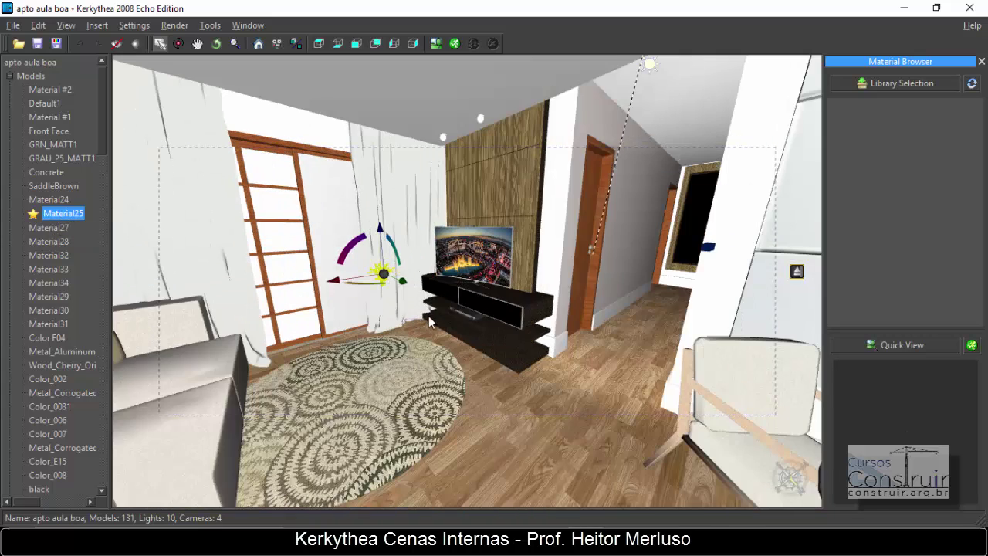
{"action": "left_click_drag", "start_coordinate": [389, 313], "coordinate": [693, 348]}
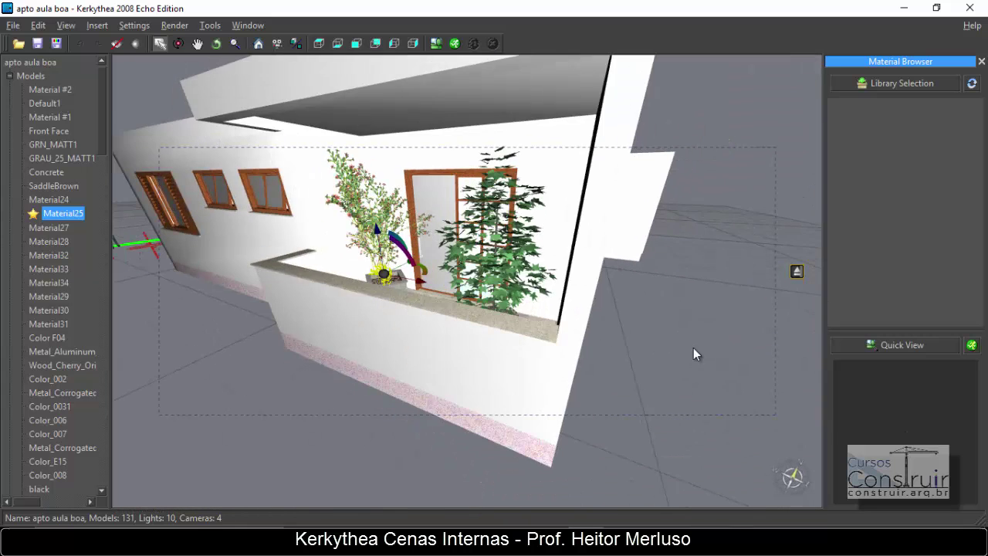
{"action": "left_click", "coordinate": [291, 374]}
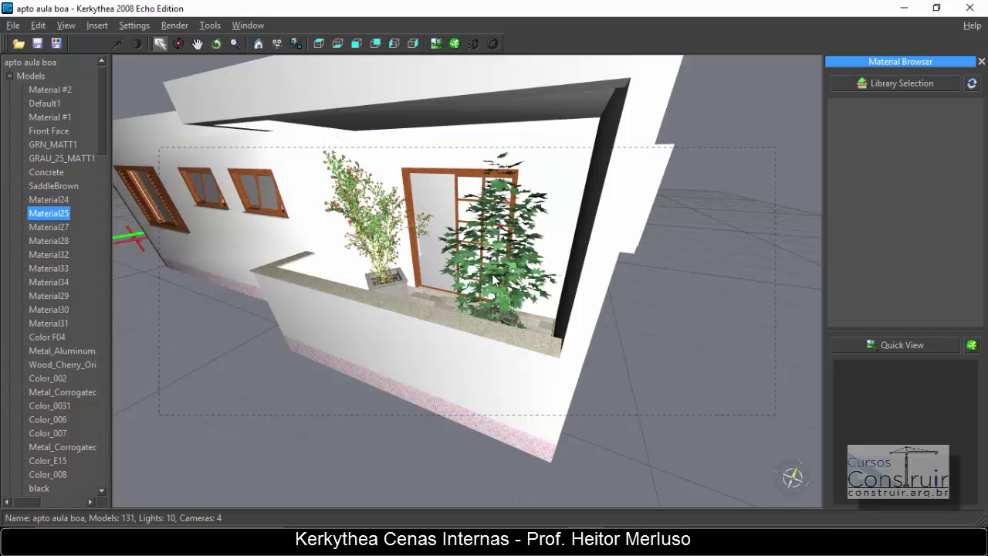
{"action": "left_click", "coordinate": [370, 221]}
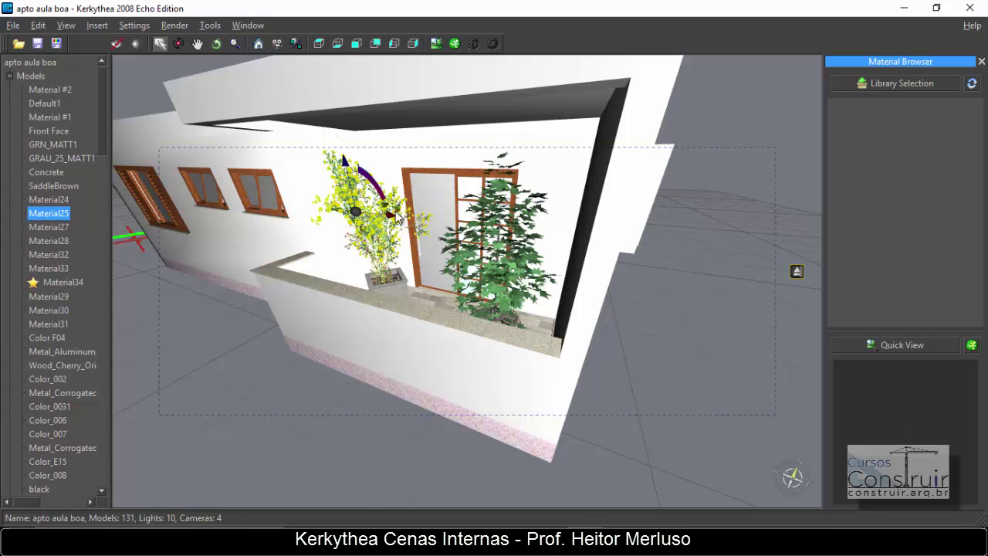
{"action": "double_click", "coordinate": [463, 269]}
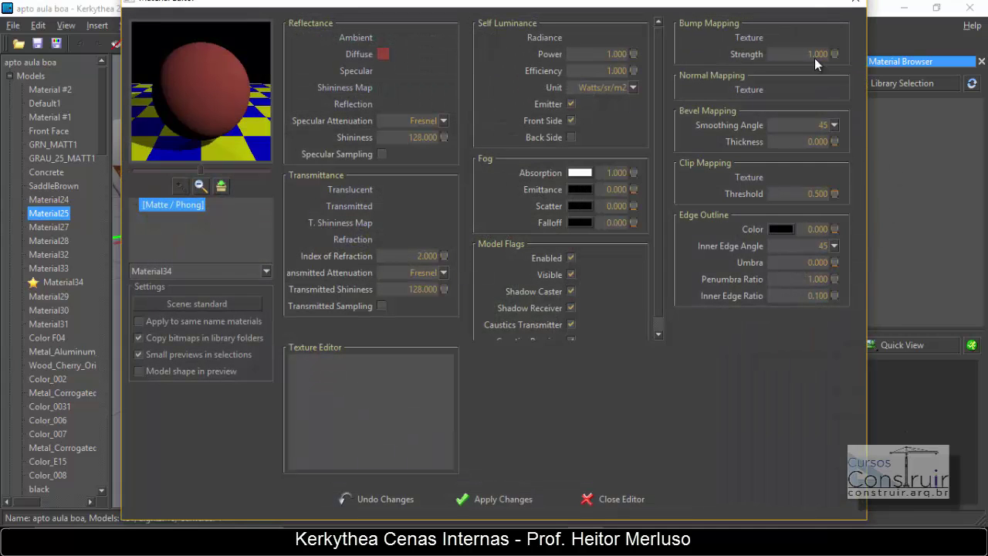
{"action": "left_click_drag", "start_coordinate": [799, 4], "coordinate": [794, 24]}
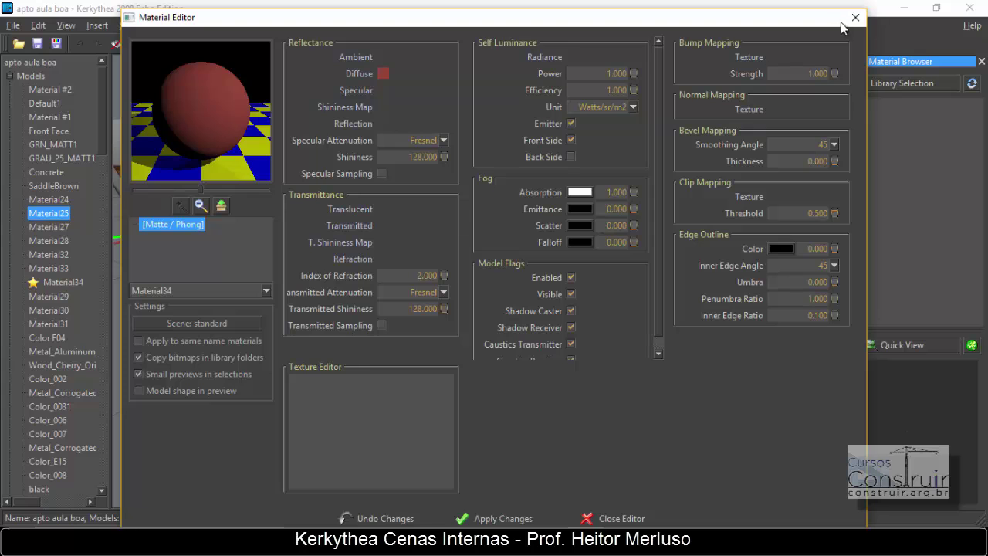
{"action": "left_click", "coordinate": [855, 17]}
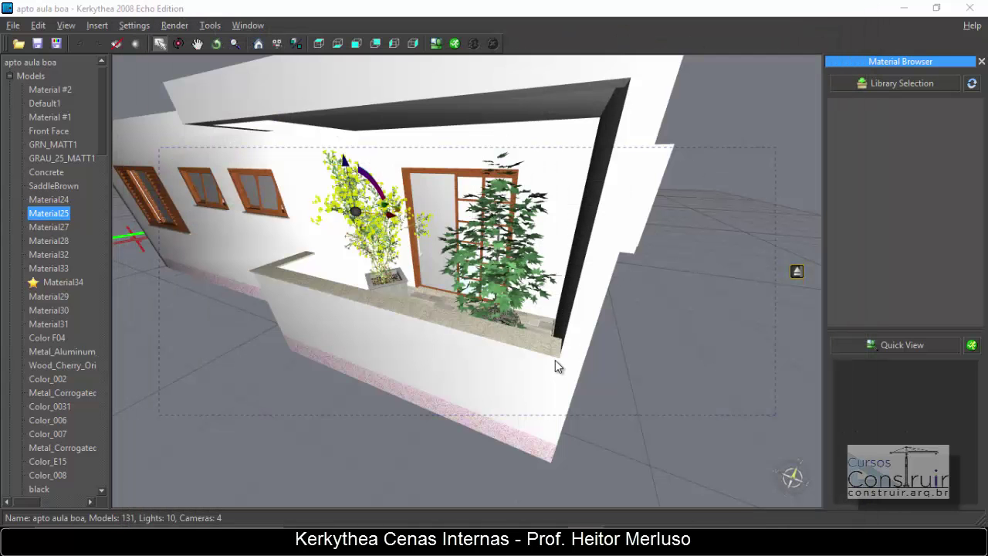
{"action": "left_click", "coordinate": [795, 354]}
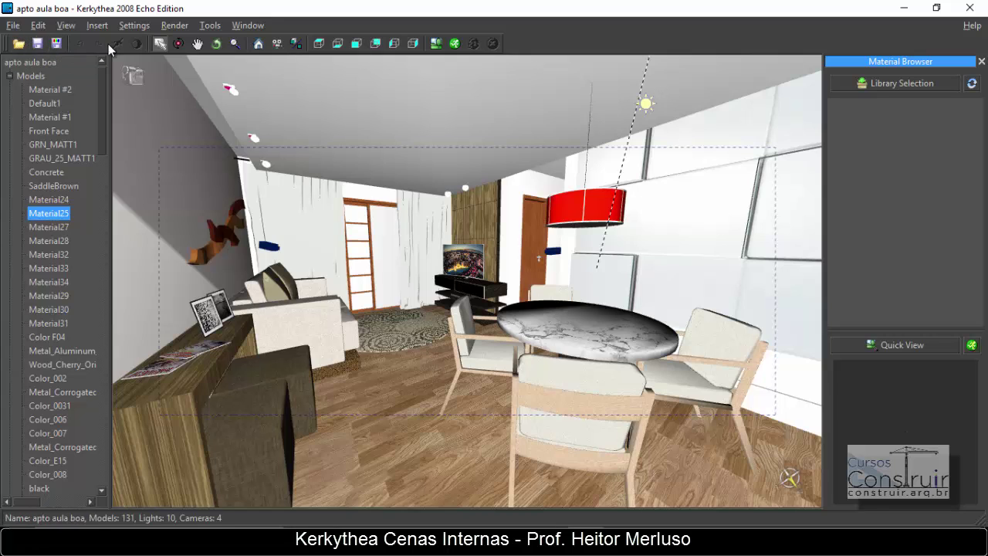
{"action": "left_click", "coordinate": [179, 43]}
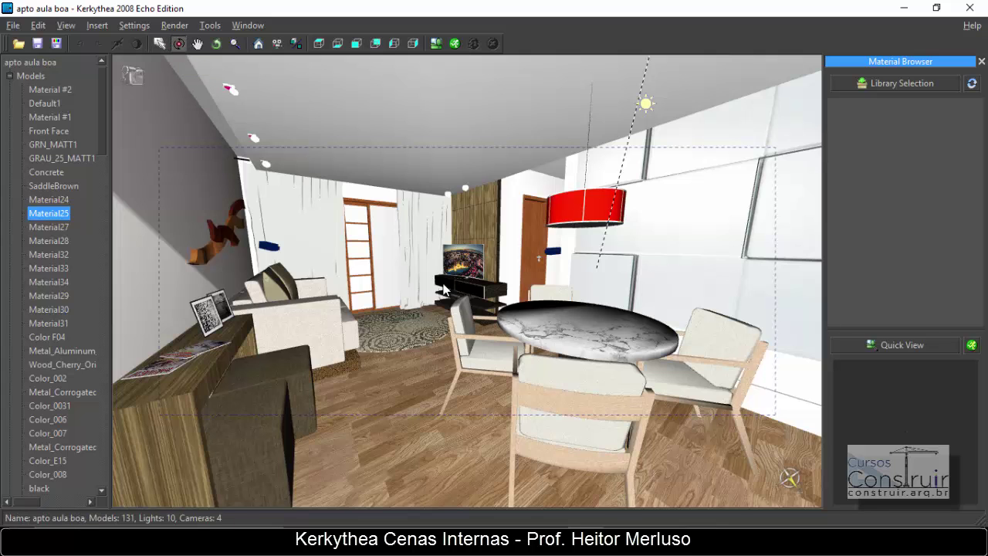
{"action": "mouse_move", "coordinate": [515, 334]}
{"action": "left_mouse_down"}
{"action": "mouse_move", "coordinate": [518, 327]}
{"action": "mouse_move", "coordinate": [461, 313]}
{"action": "mouse_move", "coordinate": [450, 280]}
{"action": "mouse_move", "coordinate": [492, 295]}
{"action": "left_mouse_up"}
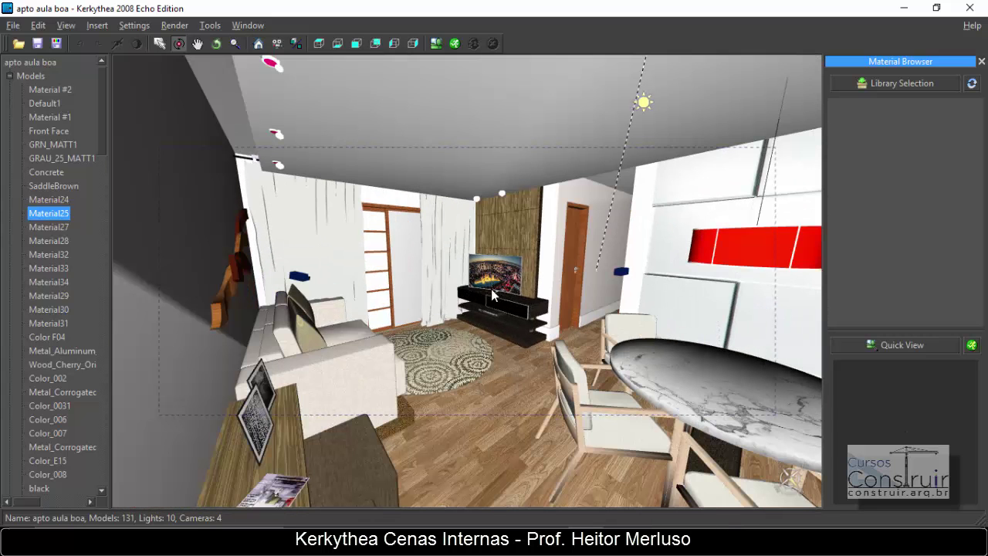
{"action": "scroll", "coordinate": [491, 289], "scroll_direction": "up", "scroll_amount": 3}
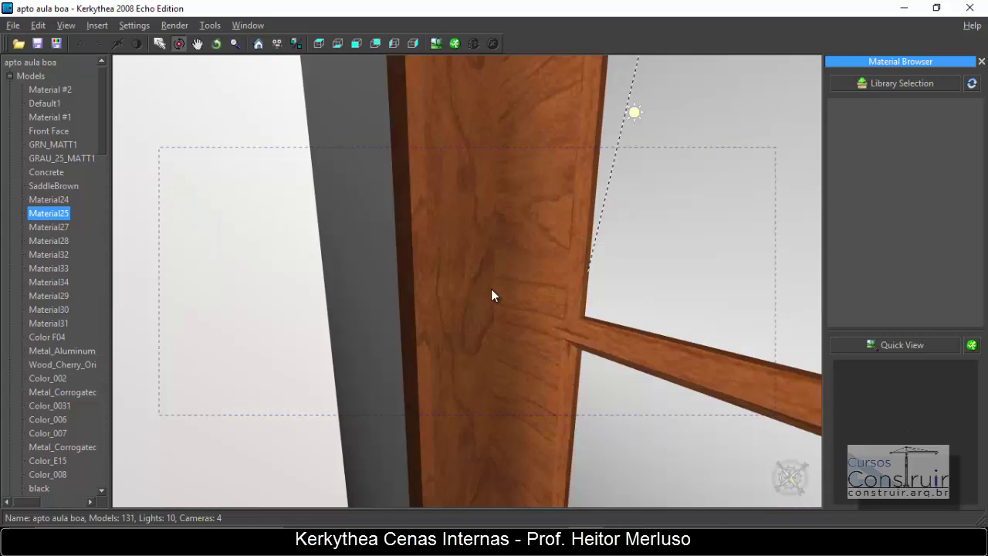
{"action": "scroll", "coordinate": [491, 295], "scroll_direction": "down", "scroll_amount": 3}
{"action": "scroll", "coordinate": [469, 379], "scroll_direction": "up", "scroll_amount": 3}
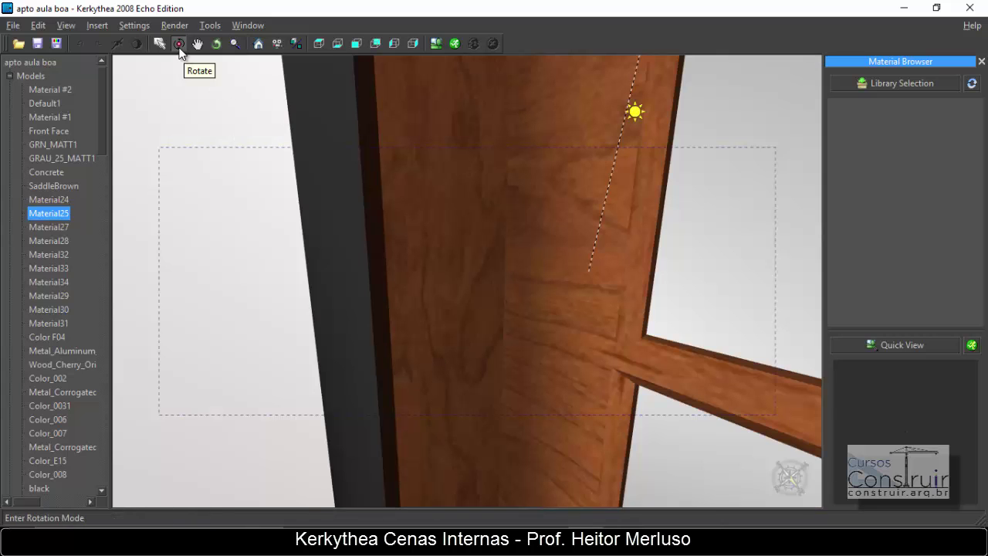
{"action": "scroll", "coordinate": [380, 255], "scroll_direction": "down", "scroll_amount": 5}
{"action": "left_click_drag", "start_coordinate": [362, 319], "coordinate": [394, 340]}
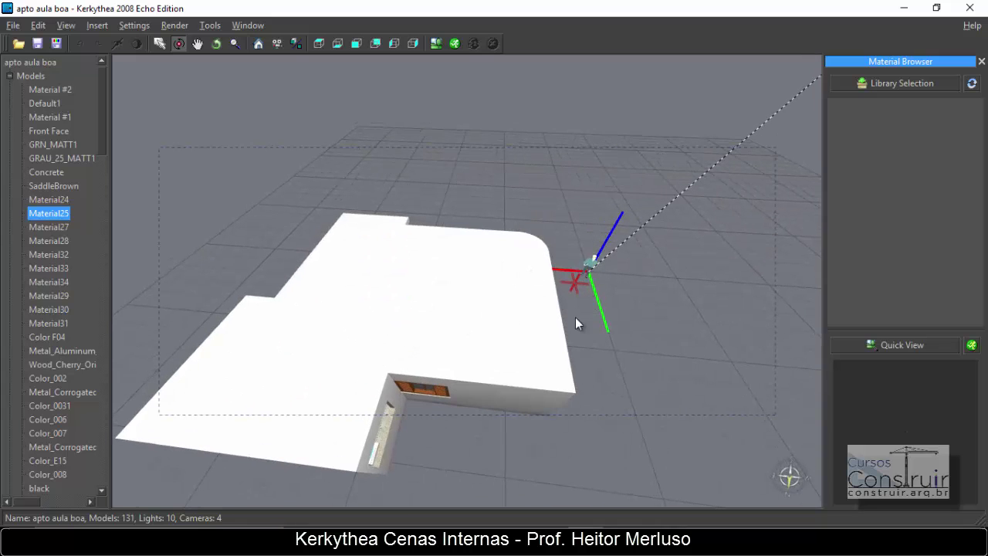
{"action": "mouse_move", "coordinate": [566, 323]}
{"action": "left_mouse_down"}
{"action": "mouse_move", "coordinate": [441, 351]}
{"action": "mouse_move", "coordinate": [313, 246]}
{"action": "left_mouse_up"}
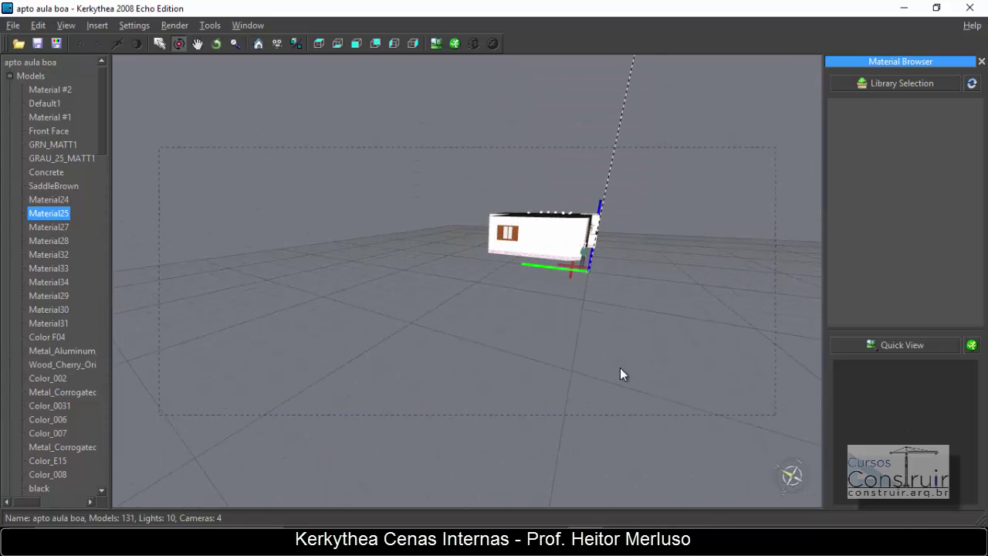
{"action": "mouse_move", "coordinate": [620, 370]}
{"action": "left_mouse_down"}
{"action": "mouse_move", "coordinate": [411, 410]}
{"action": "mouse_move", "coordinate": [621, 368]}
{"action": "mouse_move", "coordinate": [522, 284]}
{"action": "left_mouse_up"}
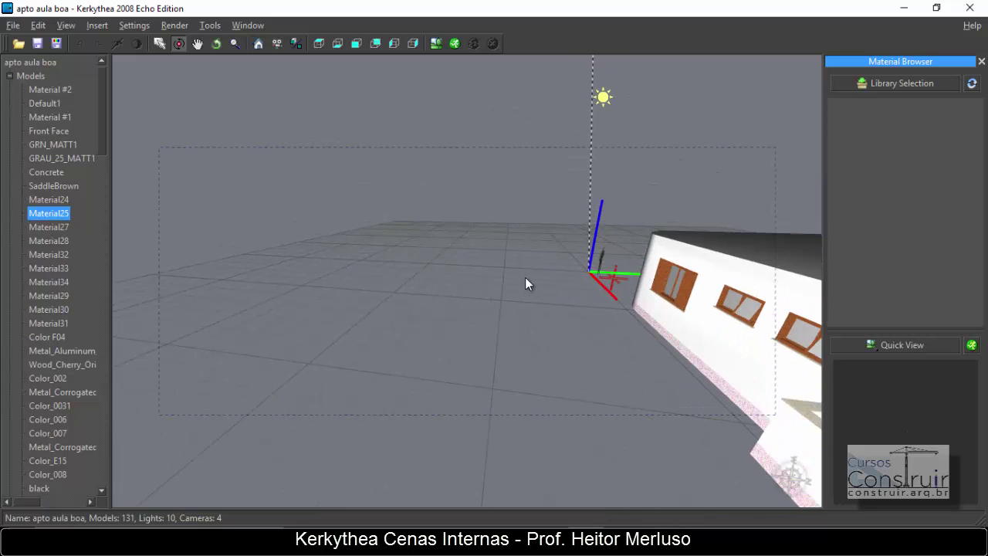
{"action": "mouse_move", "coordinate": [530, 320]}
{"action": "left_mouse_down"}
{"action": "mouse_move", "coordinate": [530, 304]}
{"action": "mouse_move", "coordinate": [587, 303]}
{"action": "mouse_move", "coordinate": [494, 201]}
{"action": "left_mouse_up"}
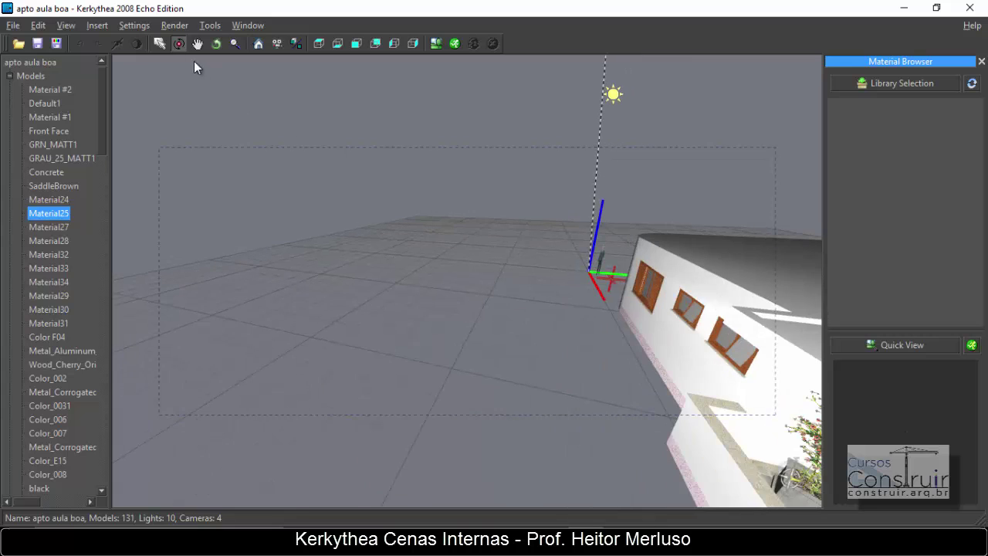
{"action": "left_click", "coordinate": [158, 43]}
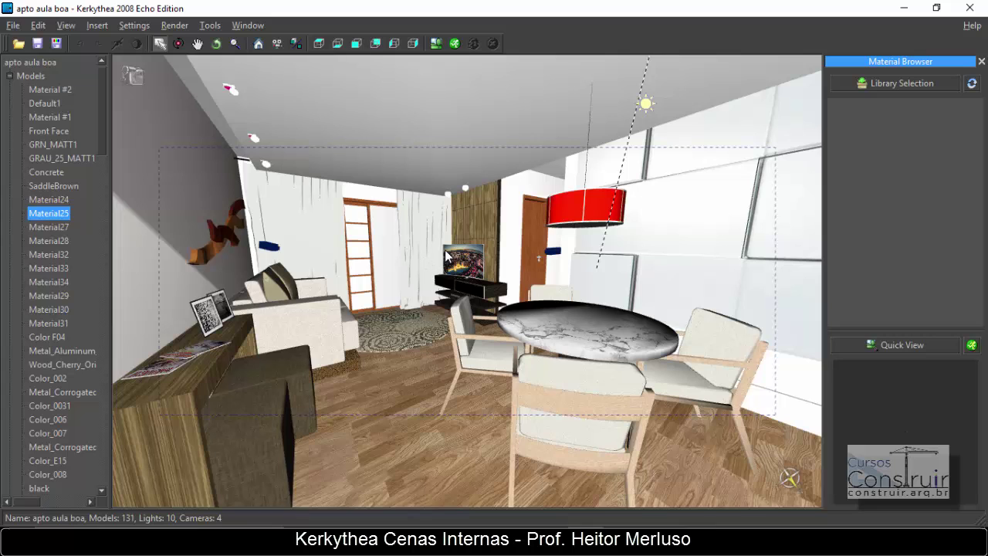
Select the round marble table and zoom in closely around it
{"action": "scroll", "coordinate": [520, 309], "scroll_direction": "up", "scroll_amount": 3}
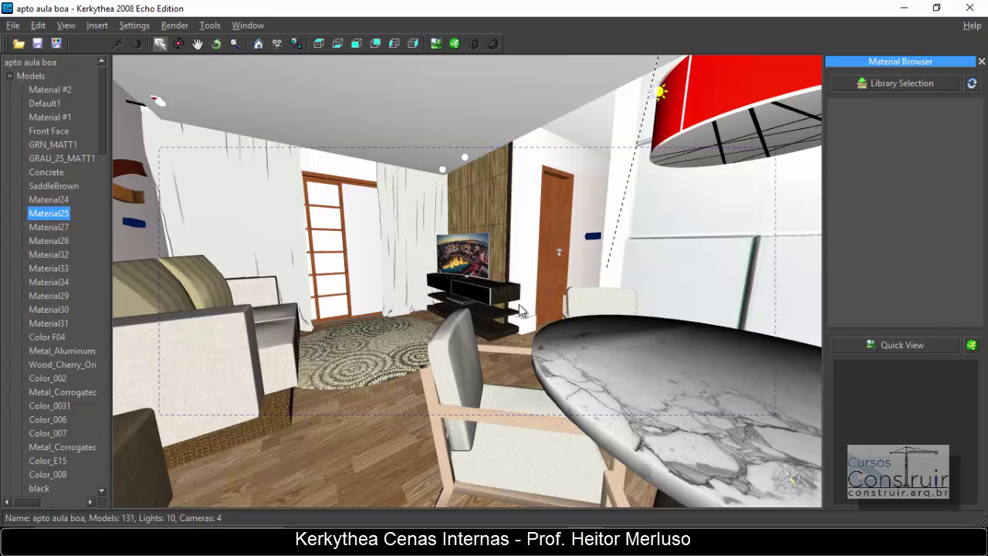
{"action": "scroll", "coordinate": [519, 310], "scroll_direction": "down", "scroll_amount": 3}
{"action": "left_click", "coordinate": [520, 304]}
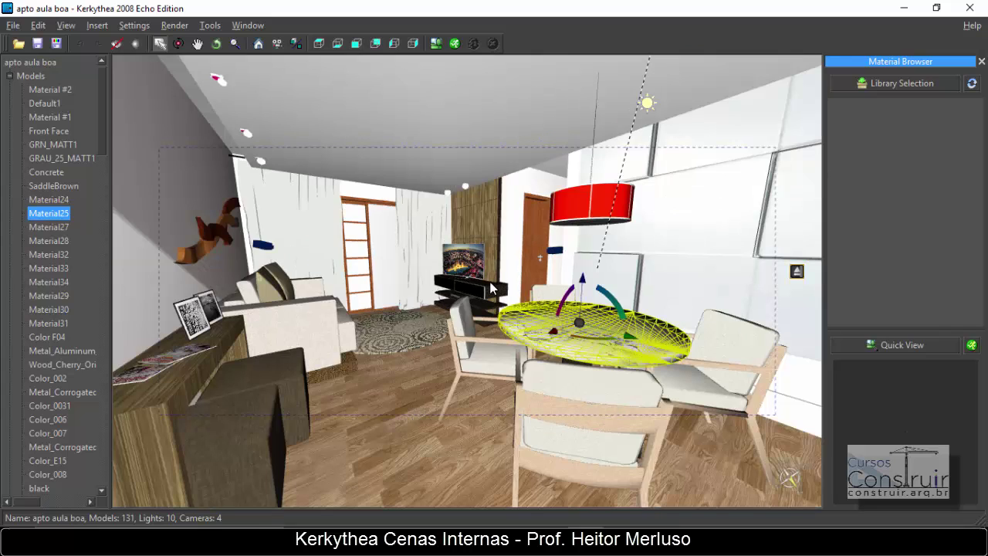
{"action": "left_click", "coordinate": [524, 301]}
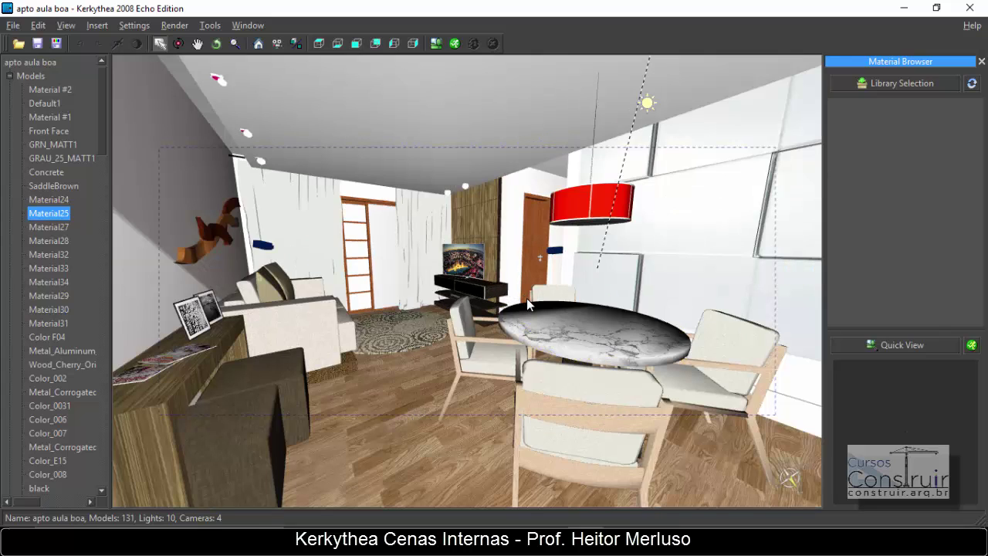
{"action": "left_click", "coordinate": [556, 330]}
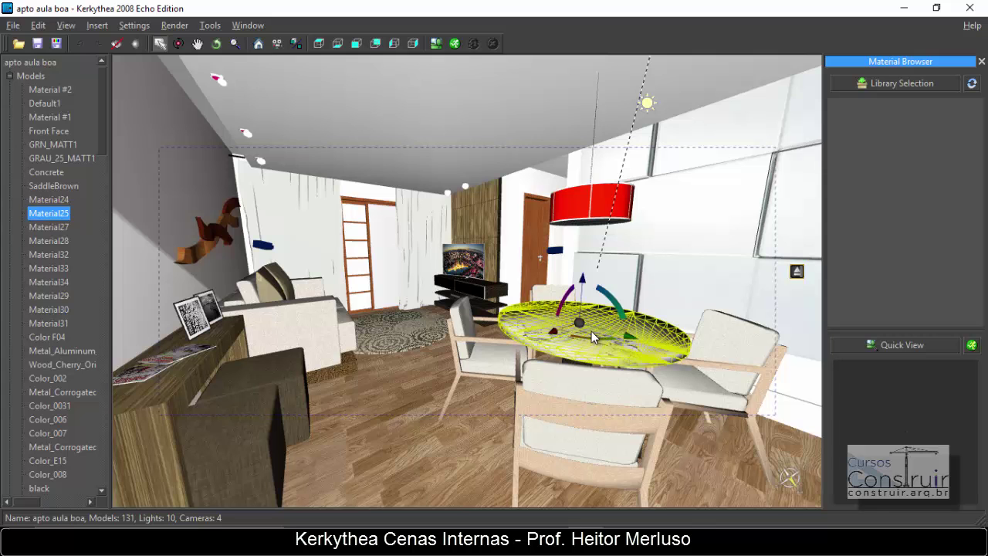
{"action": "middle_click_drag", "start_coordinate": [591, 331], "coordinate": [608, 328]}
{"action": "scroll", "coordinate": [610, 327], "scroll_direction": "down", "scroll_amount": 3}
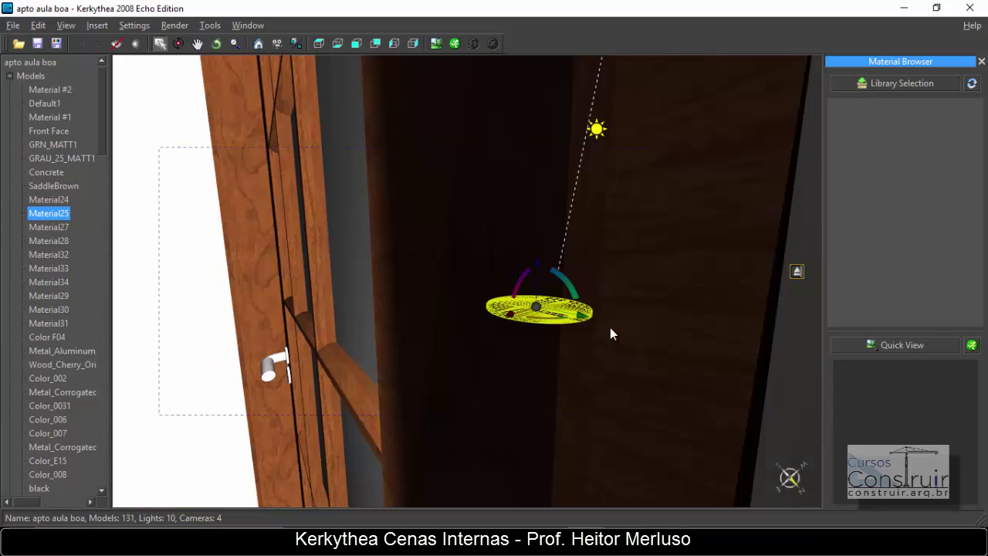
{"action": "scroll", "coordinate": [610, 328], "scroll_direction": "up", "scroll_amount": 3}
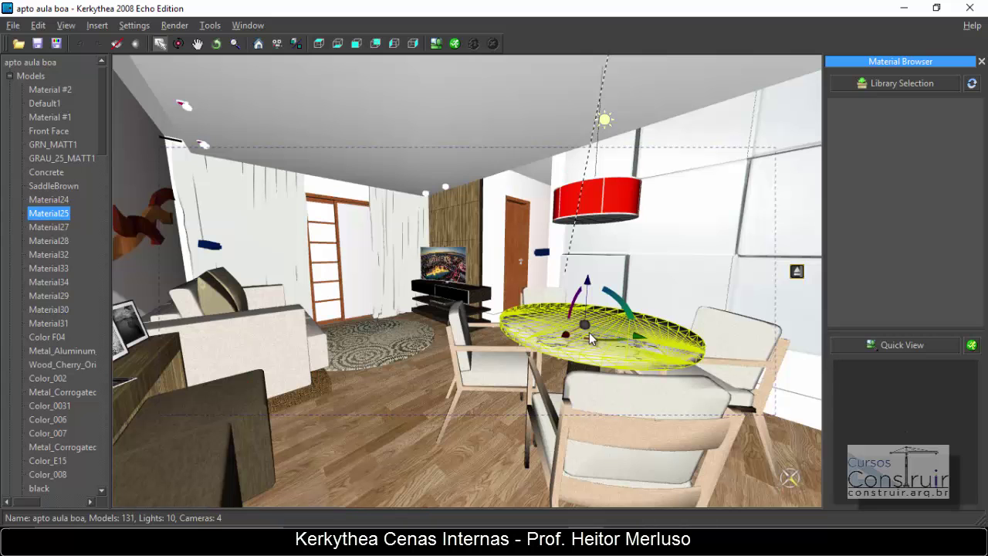
{"action": "scroll", "coordinate": [556, 334], "scroll_direction": "up", "scroll_amount": 2}
{"action": "scroll", "coordinate": [548, 332], "scroll_direction": "up", "scroll_amount": 1}
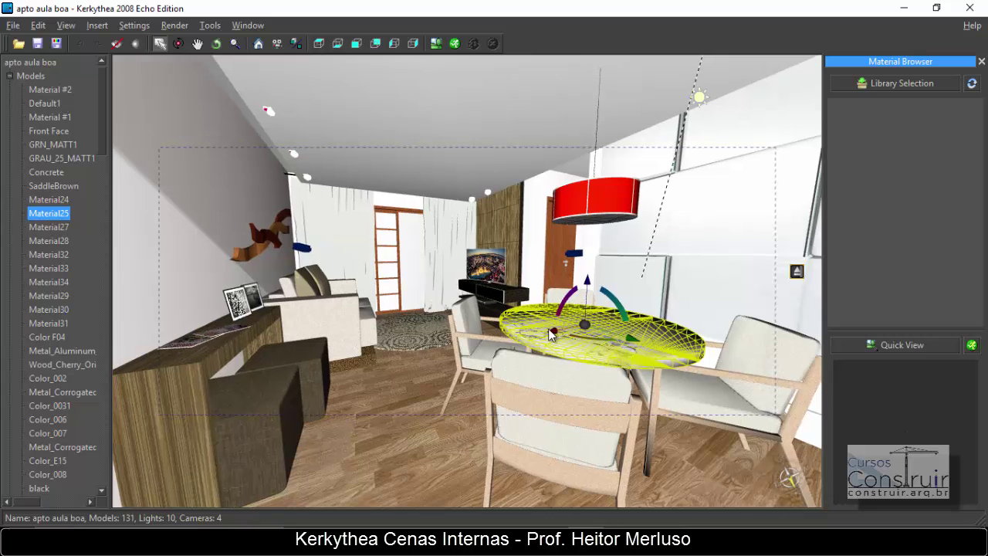
{"action": "scroll", "coordinate": [548, 332], "scroll_direction": "up", "scroll_amount": 2}
{"action": "scroll", "coordinate": [550, 334], "scroll_direction": "down", "scroll_amount": 2}
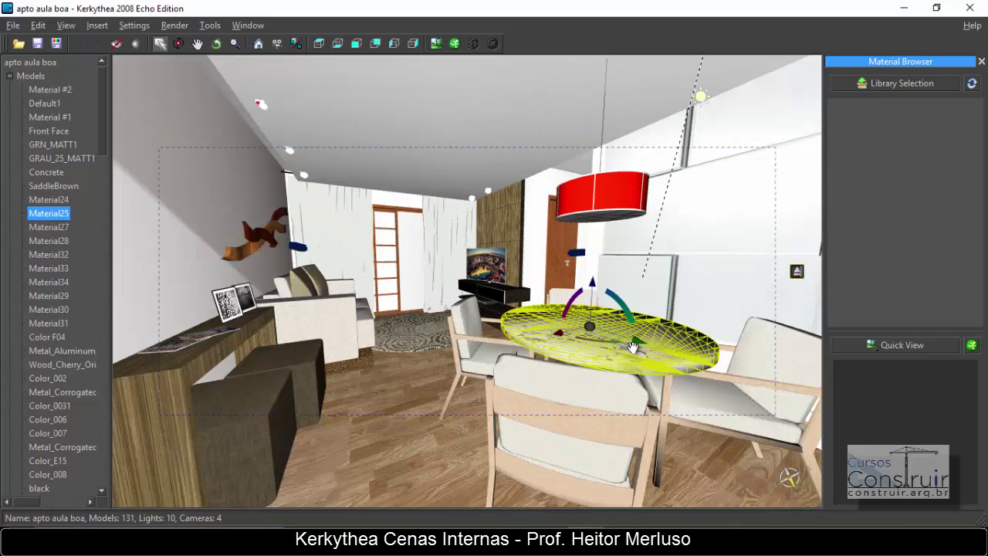
{"action": "scroll", "coordinate": [629, 349], "scroll_direction": "up", "scroll_amount": 2}
{"action": "scroll", "coordinate": [629, 349], "scroll_direction": "down", "scroll_amount": 2}
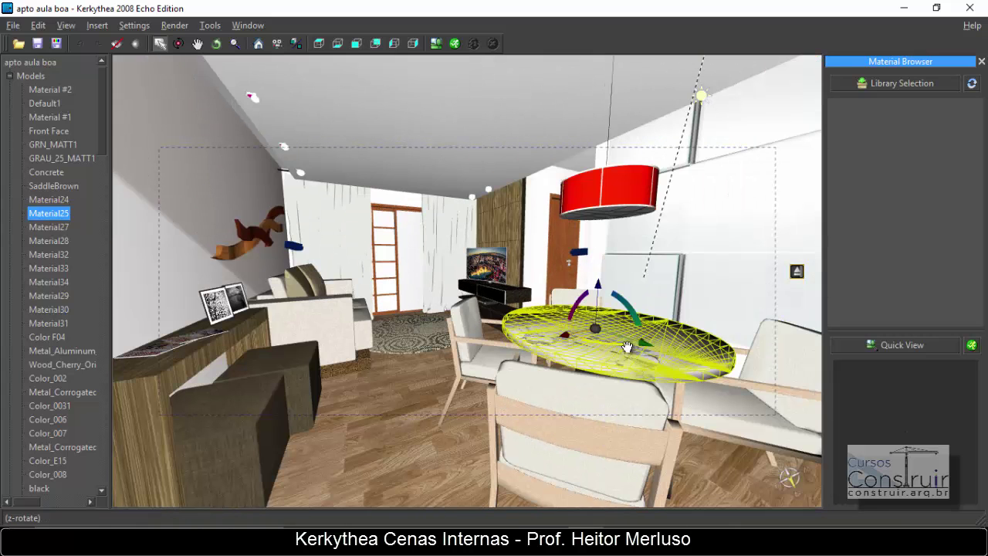
Pan the view so the room moves down and the table shifts left
{"action": "left_click", "coordinate": [198, 43]}
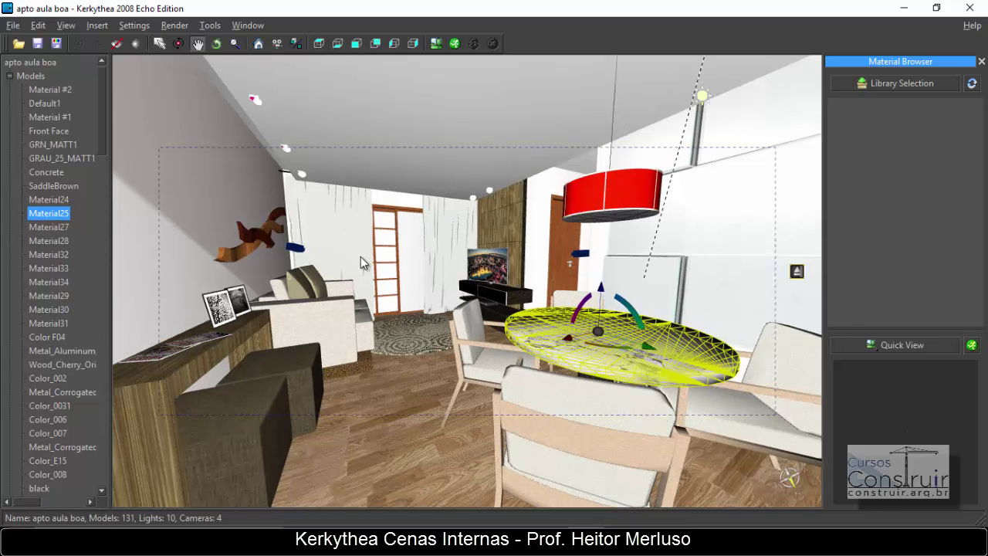
{"action": "mouse_move", "coordinate": [361, 257]}
{"action": "left_mouse_down"}
{"action": "mouse_move", "coordinate": [320, 219]}
{"action": "mouse_move", "coordinate": [507, 249]}
{"action": "mouse_move", "coordinate": [419, 217]}
{"action": "left_mouse_up"}
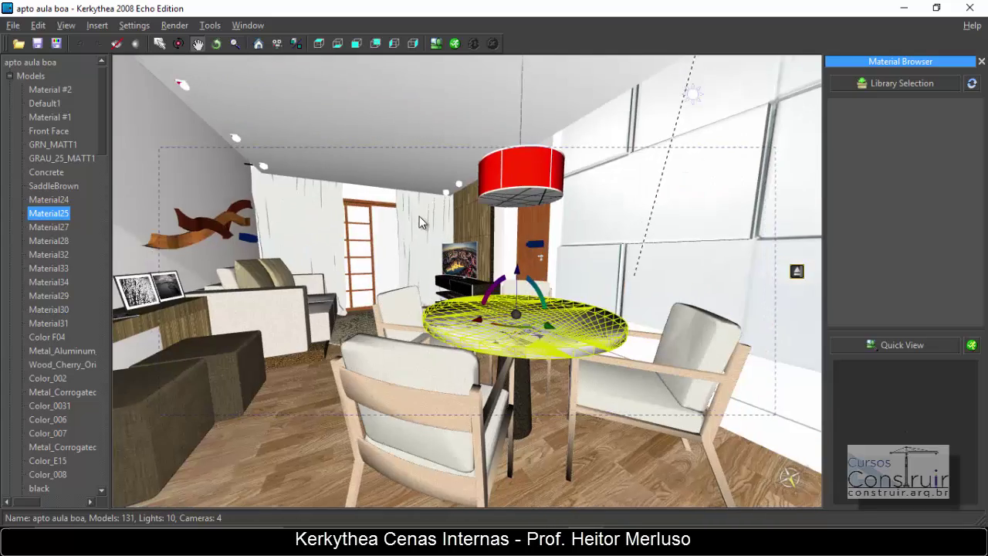
{"action": "scroll", "coordinate": [427, 245], "scroll_direction": "up", "scroll_amount": 3}
{"action": "scroll", "coordinate": [431, 242], "scroll_direction": "down", "scroll_amount": 2}
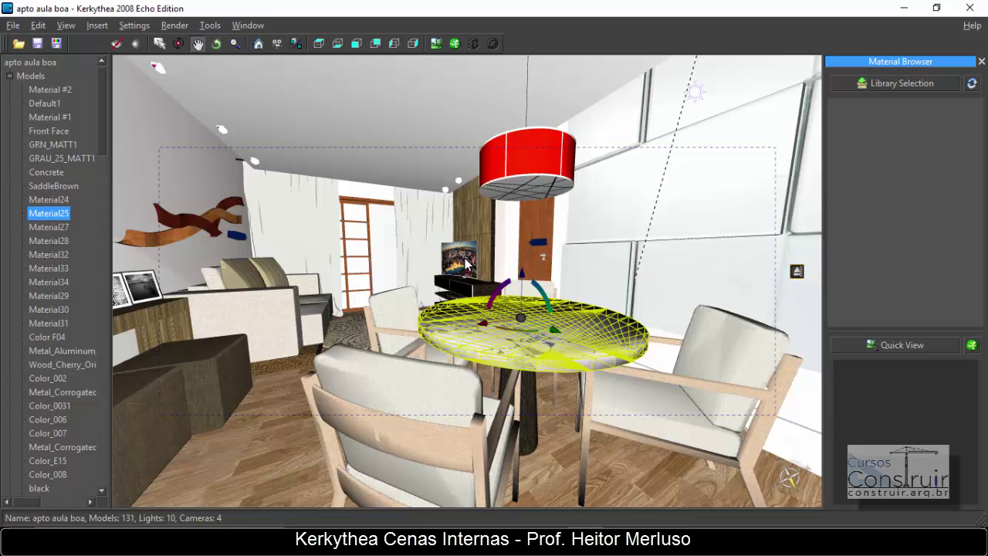
{"action": "mouse_move", "coordinate": [399, 271]}
{"action": "left_mouse_down"}
{"action": "mouse_move", "coordinate": [392, 266]}
{"action": "mouse_move", "coordinate": [450, 234]}
{"action": "mouse_move", "coordinate": [543, 262]}
{"action": "mouse_move", "coordinate": [505, 283]}
{"action": "mouse_move", "coordinate": [258, 92]}
{"action": "left_mouse_up"}
{"action": "left_click", "coordinate": [160, 43]}
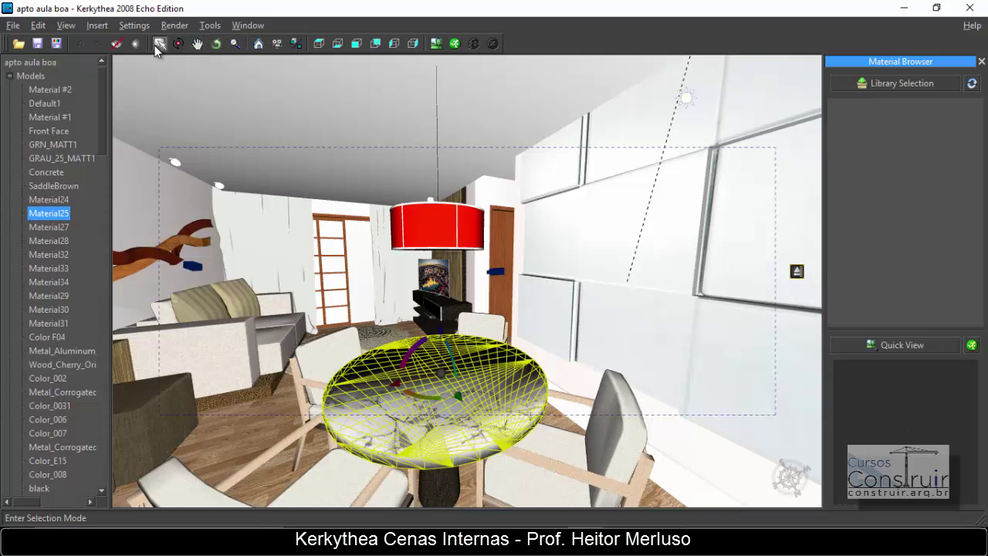
{"action": "left_click", "coordinate": [235, 43]}
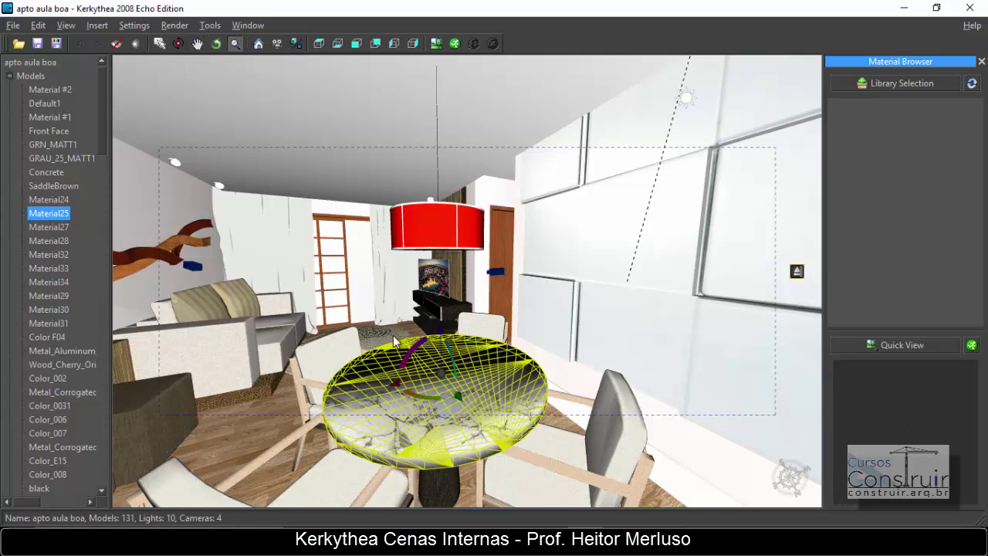
Zoom out, reset to the default view, orbit toward the sun, then return to the room interior
{"action": "mouse_move", "coordinate": [393, 335]}
{"action": "left_mouse_down"}
{"action": "mouse_move", "coordinate": [417, 345]}
{"action": "mouse_move", "coordinate": [408, 308]}
{"action": "left_mouse_up"}
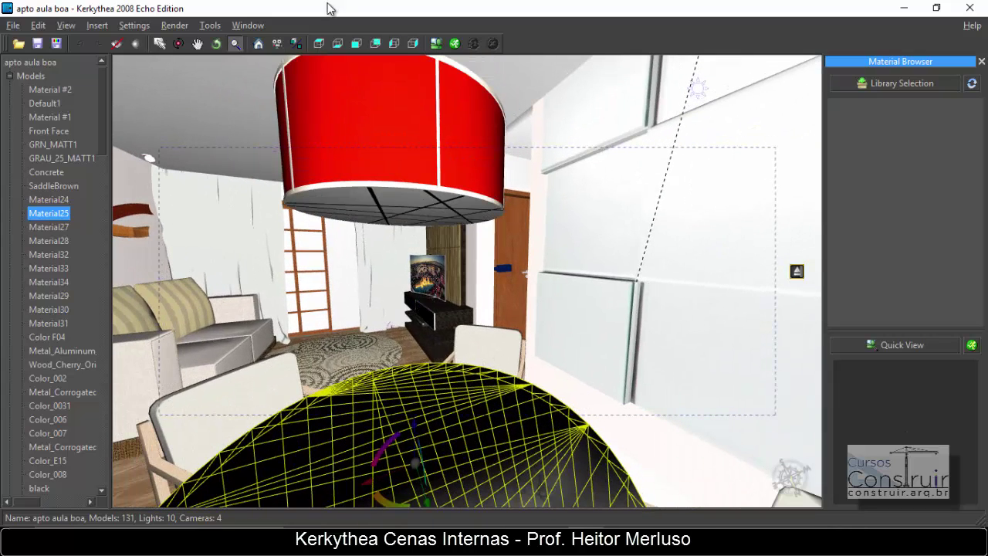
{"action": "left_click", "coordinate": [261, 45]}
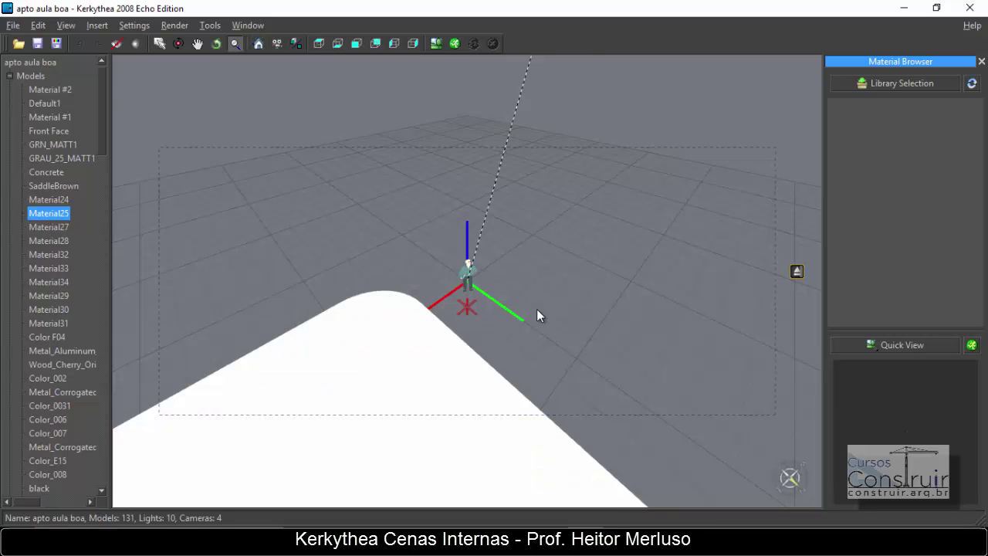
{"action": "left_click_drag", "start_coordinate": [538, 315], "coordinate": [521, 247]}
{"action": "left_click_drag", "start_coordinate": [279, 135], "coordinate": [364, 312]}
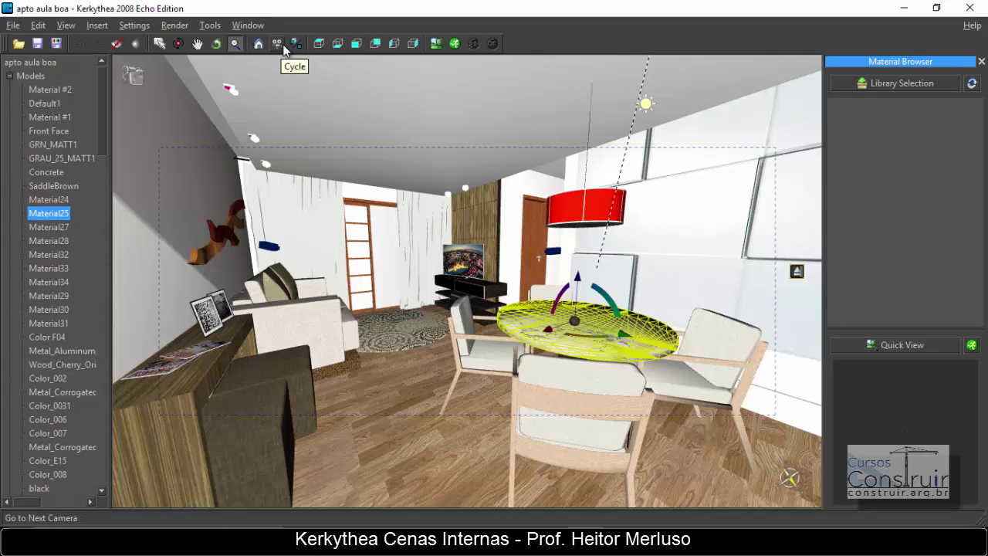
Check the plan from Top View and Bottom View, then return to the perspective camera
{"action": "left_click", "coordinate": [318, 44]}
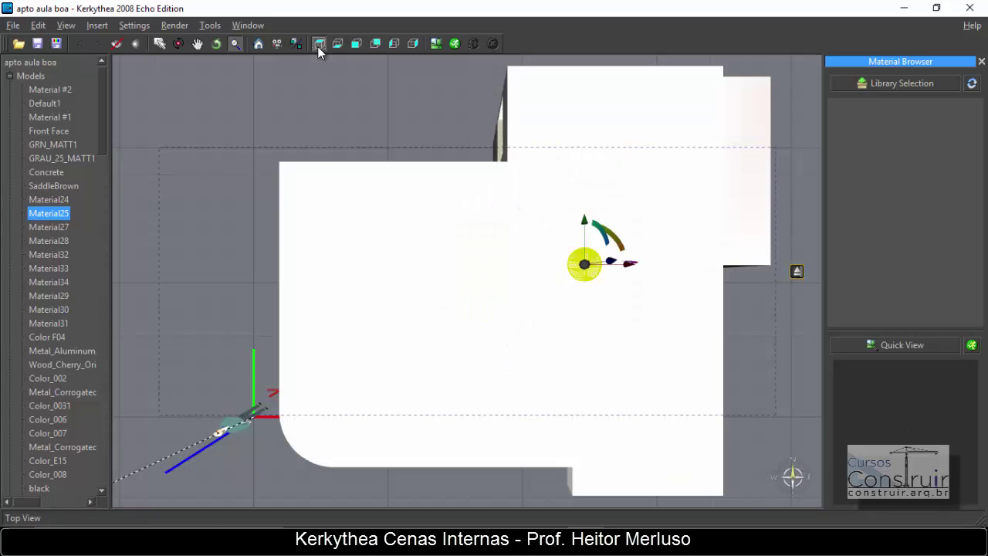
{"action": "left_click", "coordinate": [339, 44]}
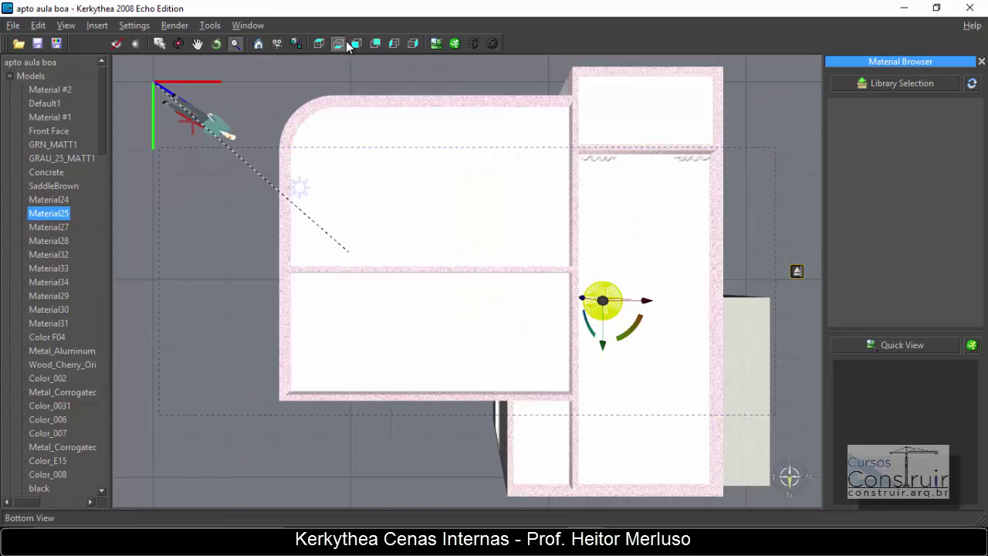
{"action": "left_click", "coordinate": [258, 43]}
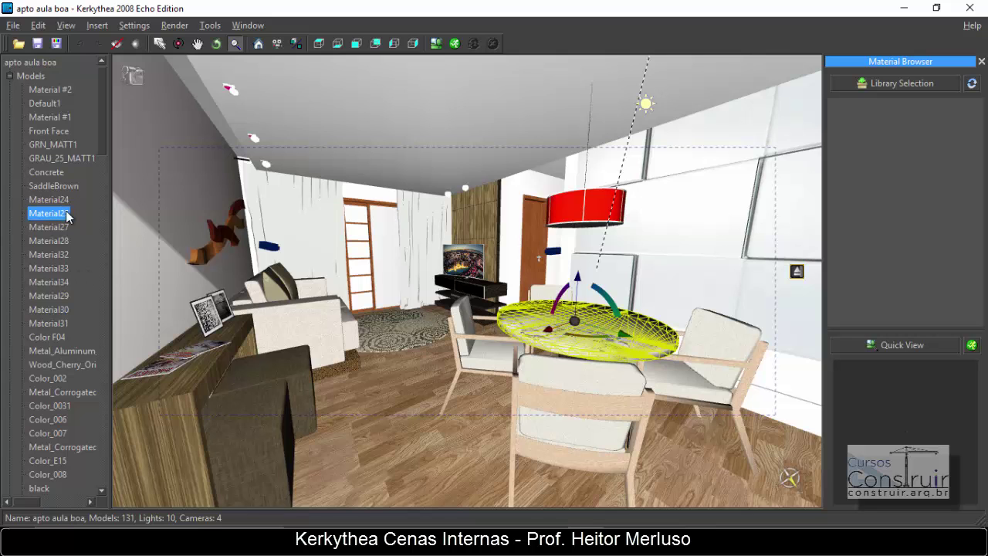
Scroll down the scene tree and select the Material6 material
{"action": "scroll", "coordinate": [85, 227], "scroll_direction": "down", "scroll_amount": 6}
{"action": "scroll", "coordinate": [77, 227], "scroll_direction": "down", "scroll_amount": 8}
{"action": "scroll", "coordinate": [77, 227], "scroll_direction": "down", "scroll_amount": 5}
{"action": "scroll", "coordinate": [71, 248], "scroll_direction": "down", "scroll_amount": 5}
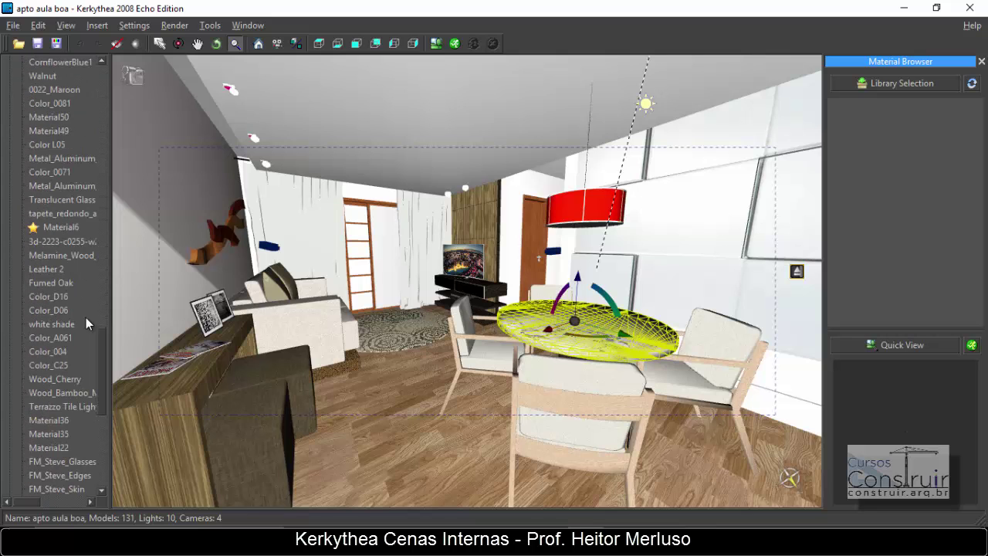
{"action": "left_click", "coordinate": [75, 226]}
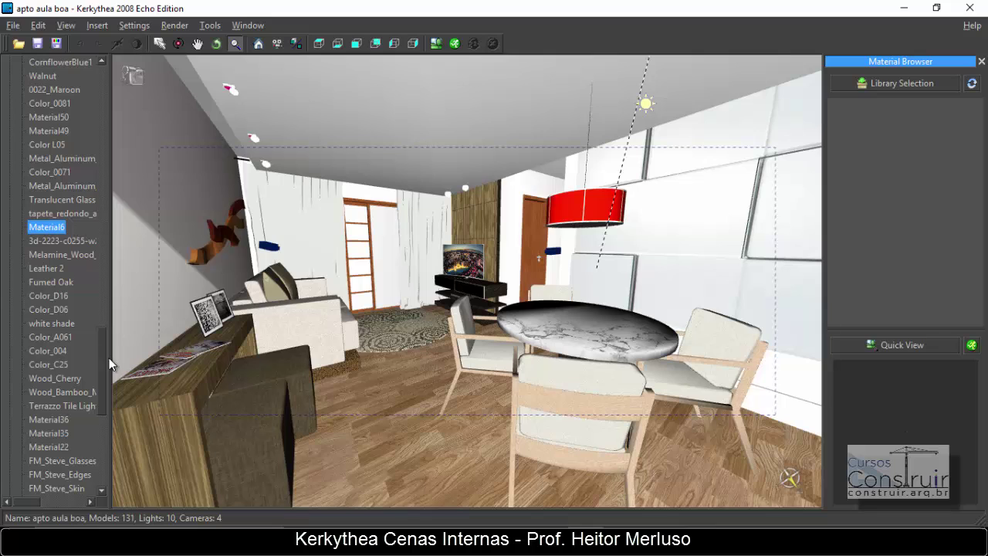
Show the house exterior from the Front (South) view
{"action": "left_click", "coordinate": [357, 43]}
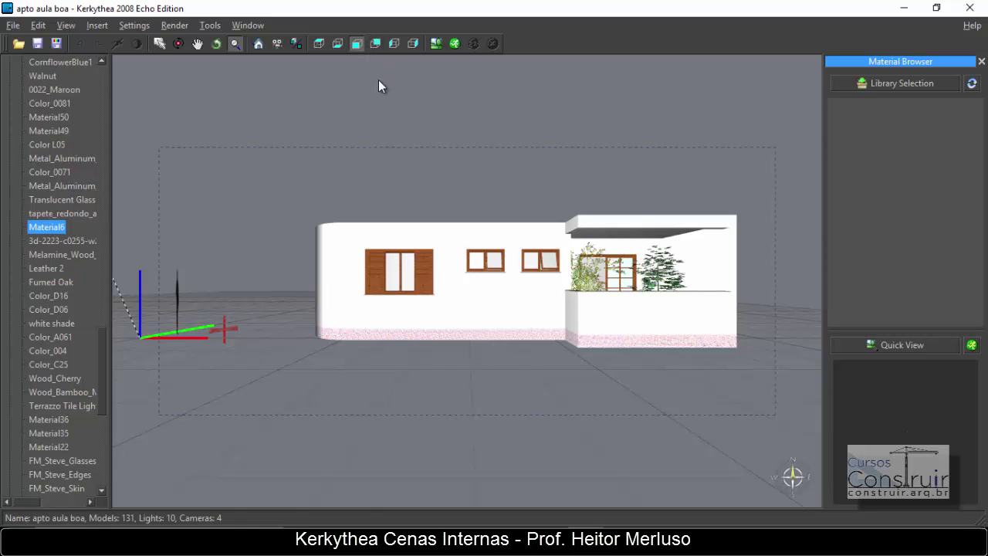
{"action": "key", "text": "ctrl+z"}
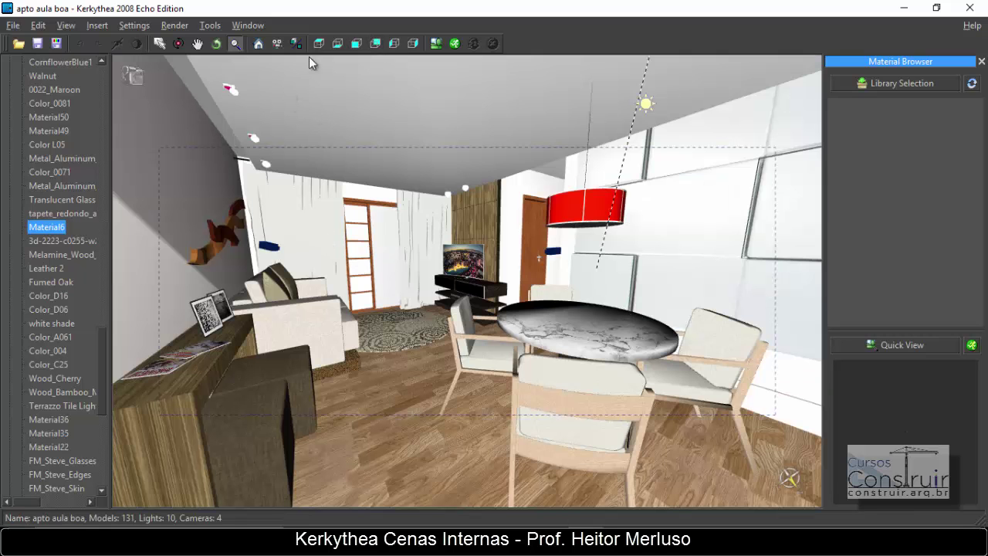
{"action": "left_click", "coordinate": [352, 44]}
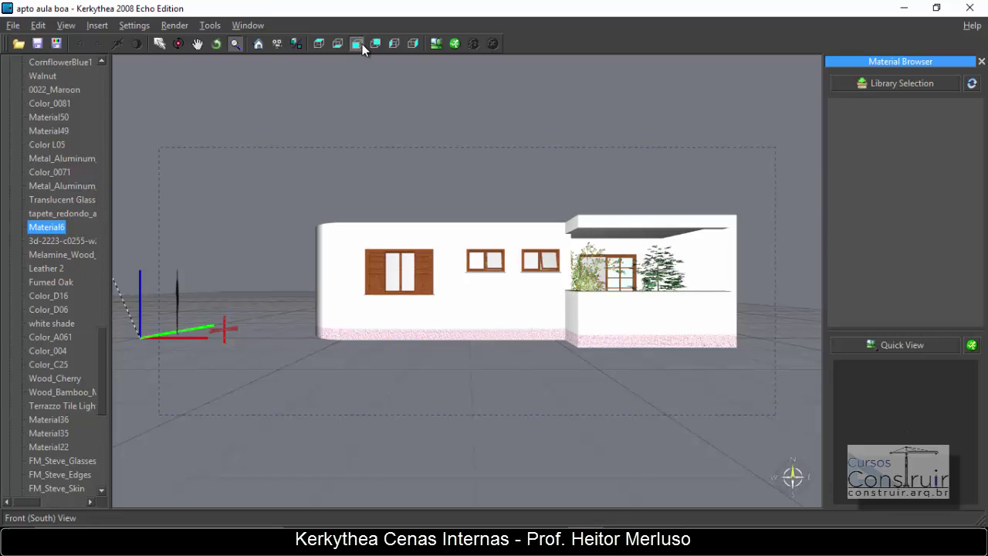
Start a 17. Path Tracing - Progressive render of the Cena Sala camera using 4 threads
{"action": "left_click", "coordinate": [437, 44]}
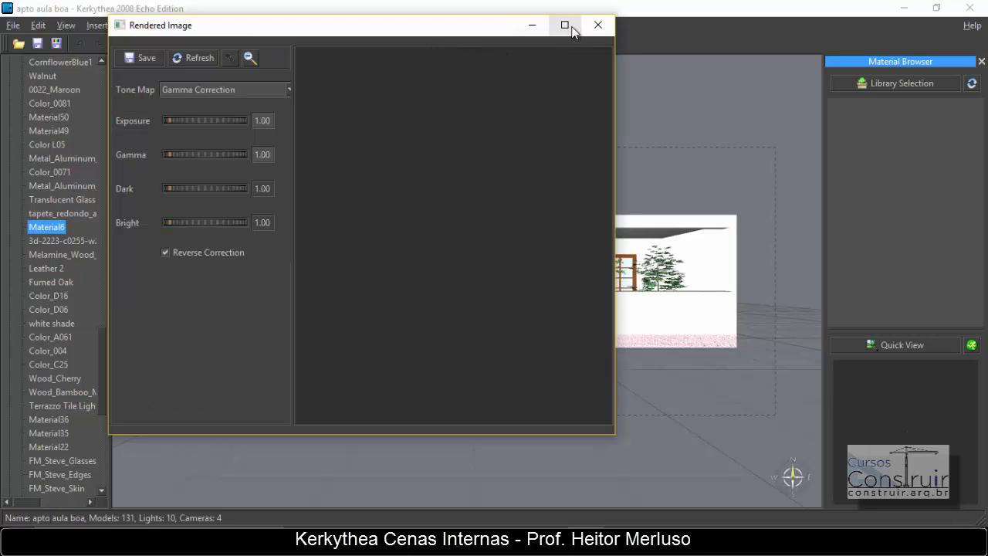
{"action": "left_click", "coordinate": [598, 25]}
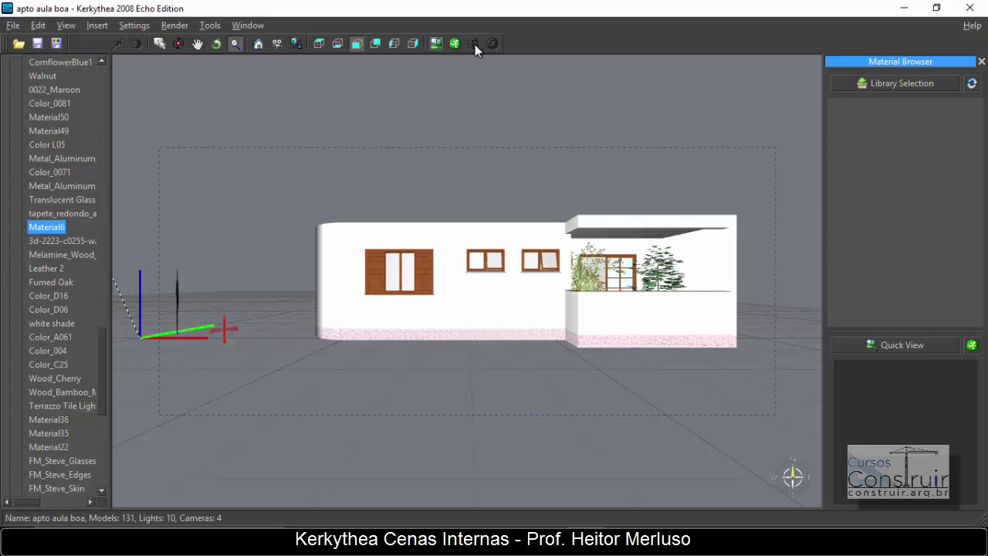
{"action": "left_click", "coordinate": [460, 45]}
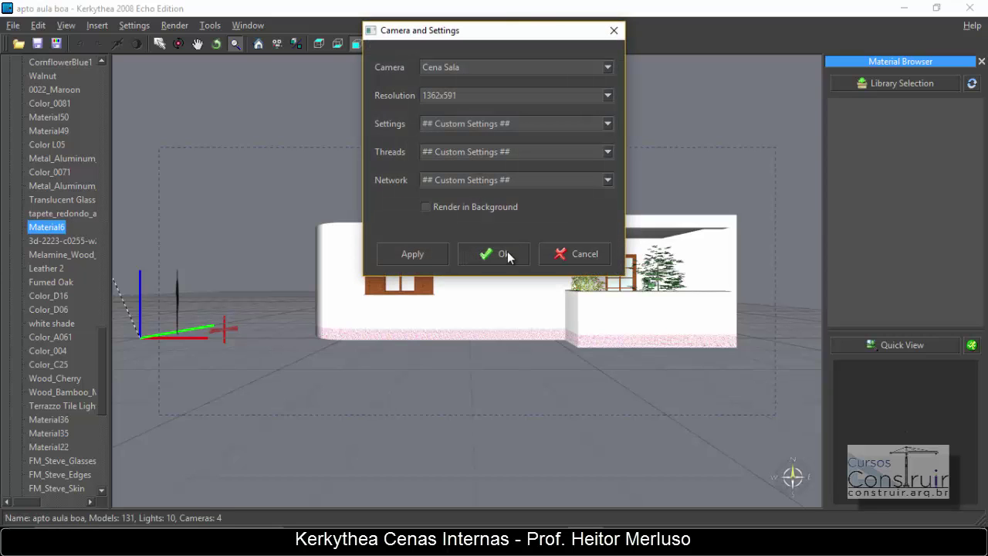
{"action": "left_click", "coordinate": [539, 125]}
{"action": "scroll", "coordinate": [532, 209], "scroll_direction": "down", "scroll_amount": 4}
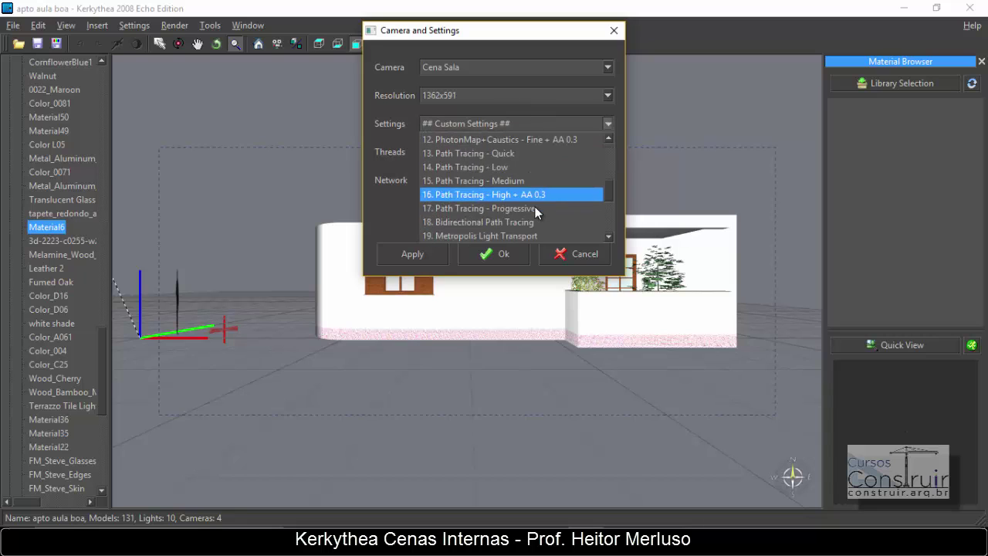
{"action": "left_click", "coordinate": [535, 207]}
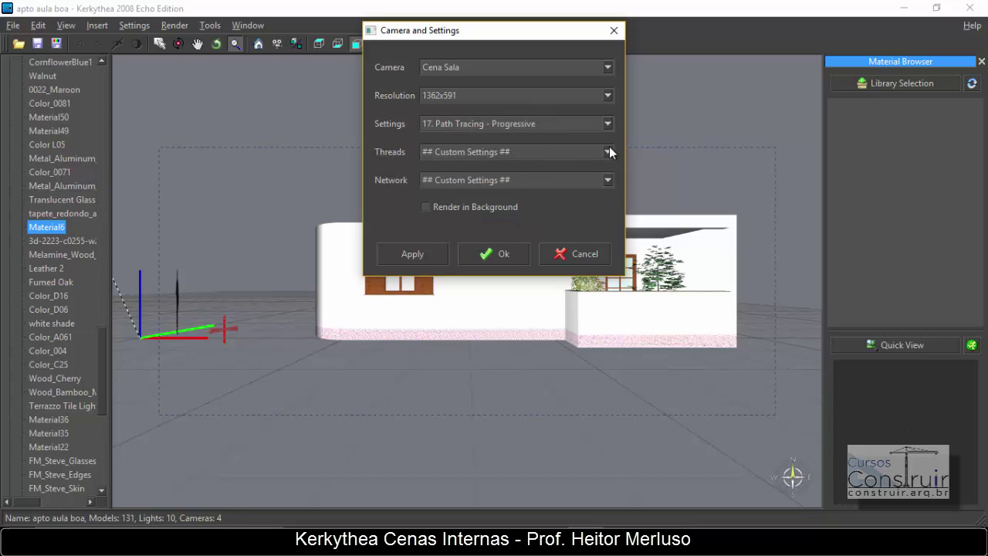
{"action": "left_click", "coordinate": [610, 152]}
{"action": "left_click", "coordinate": [561, 207]}
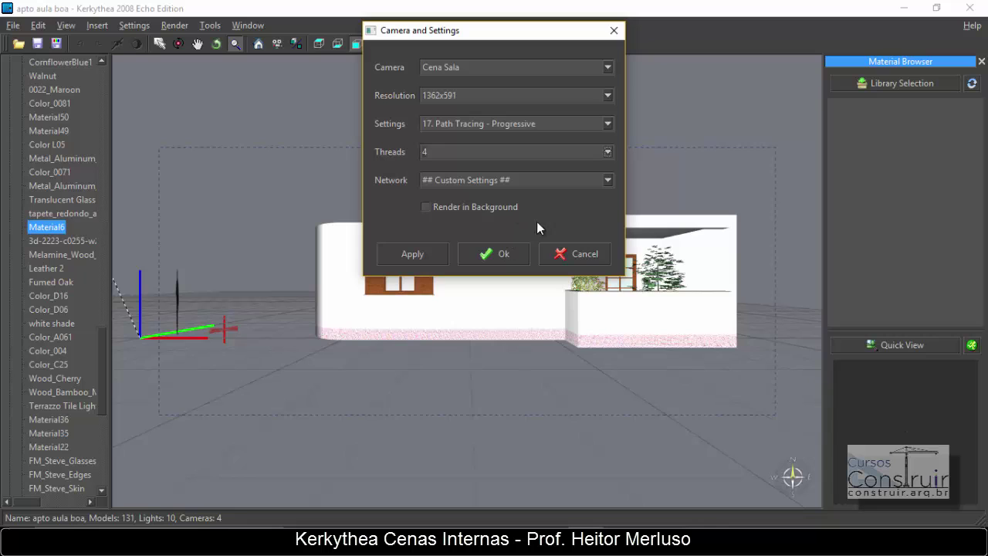
{"action": "left_click", "coordinate": [502, 254]}
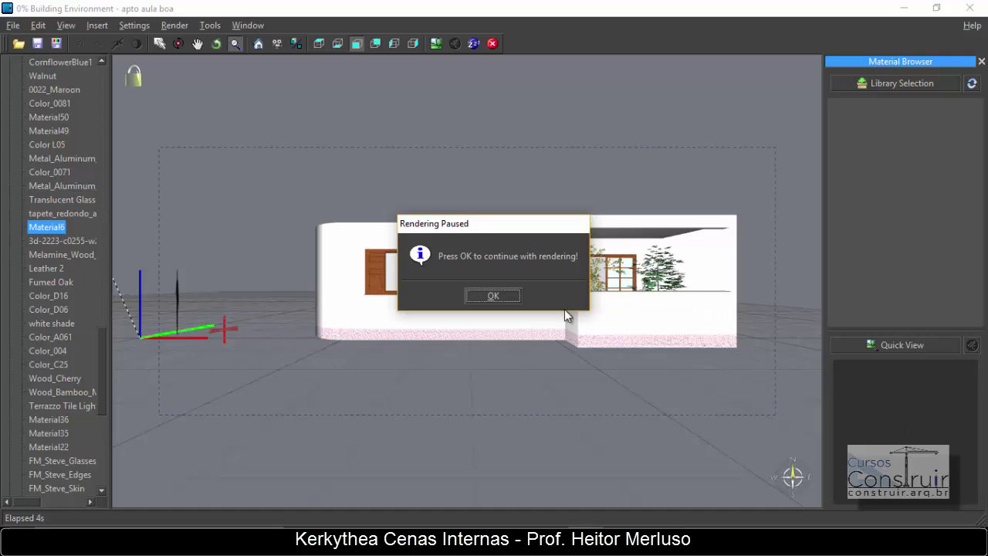
Resume the paused render, then stop it immediately at about 1%
{"action": "left_click", "coordinate": [500, 296]}
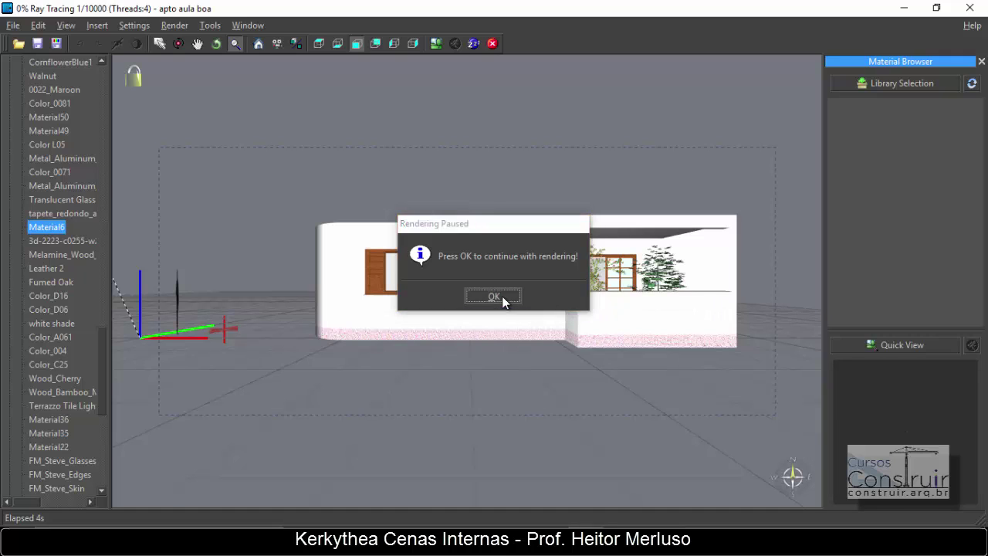
{"action": "left_click", "coordinate": [492, 44]}
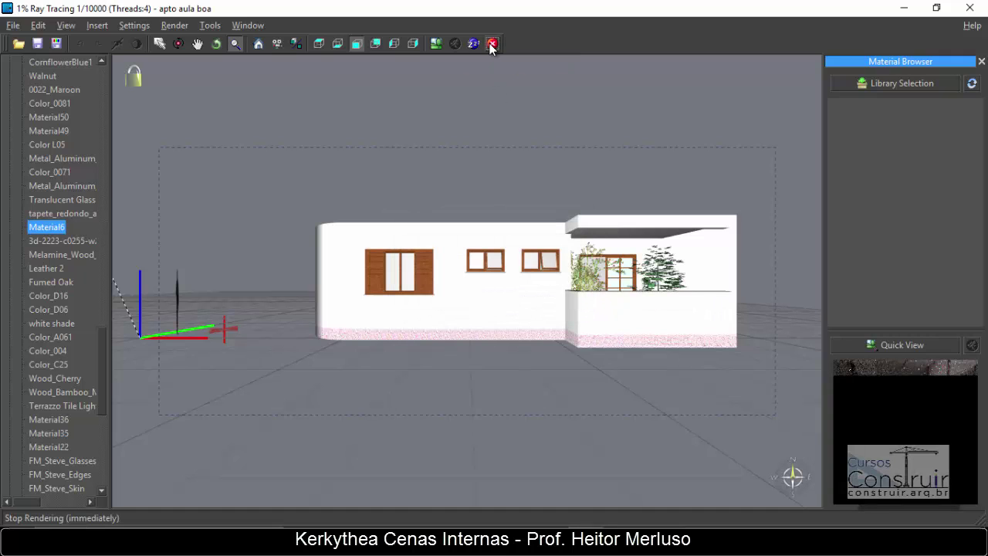
{"action": "left_click", "coordinate": [492, 45]}
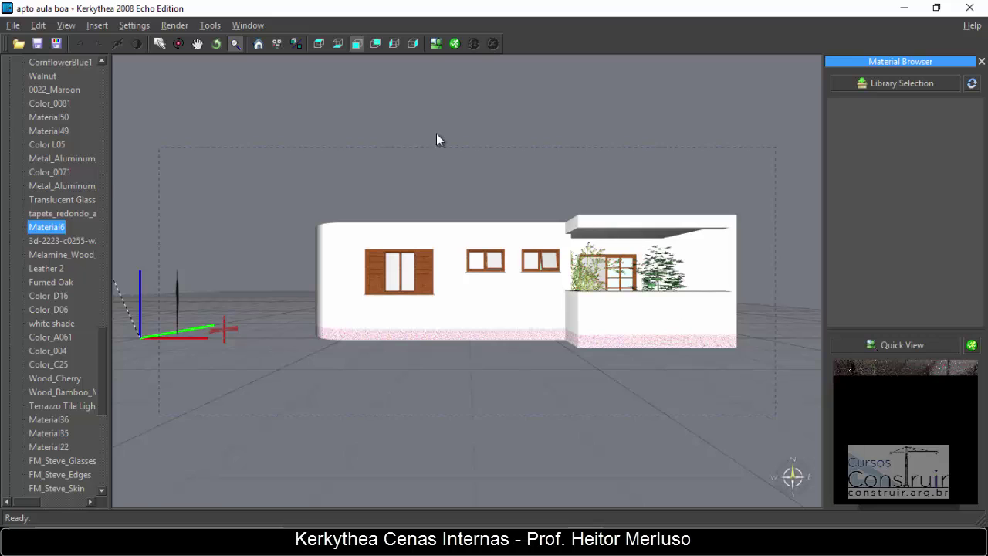
View the partial rendered image full screen, then close it
{"action": "left_click", "coordinate": [428, 44]}
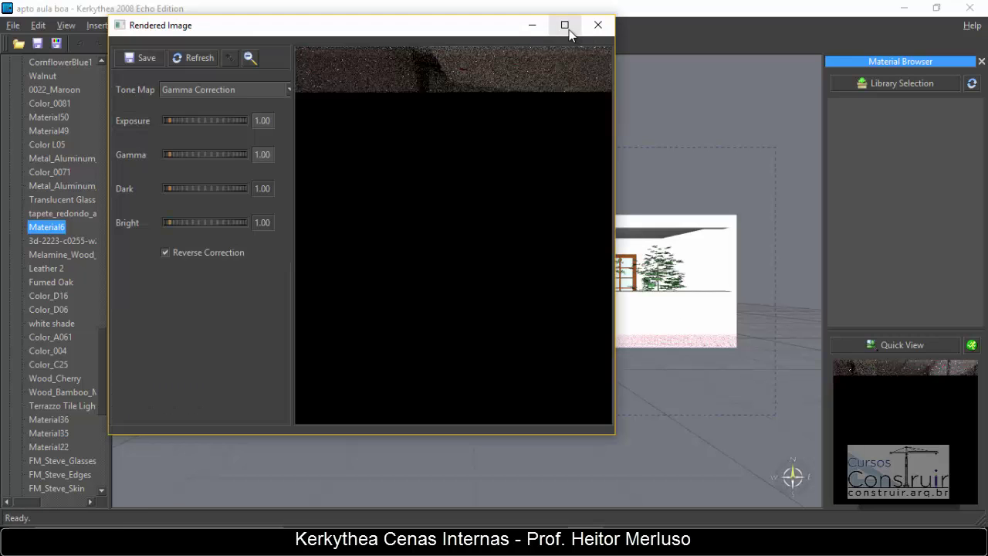
{"action": "left_click", "coordinate": [567, 26]}
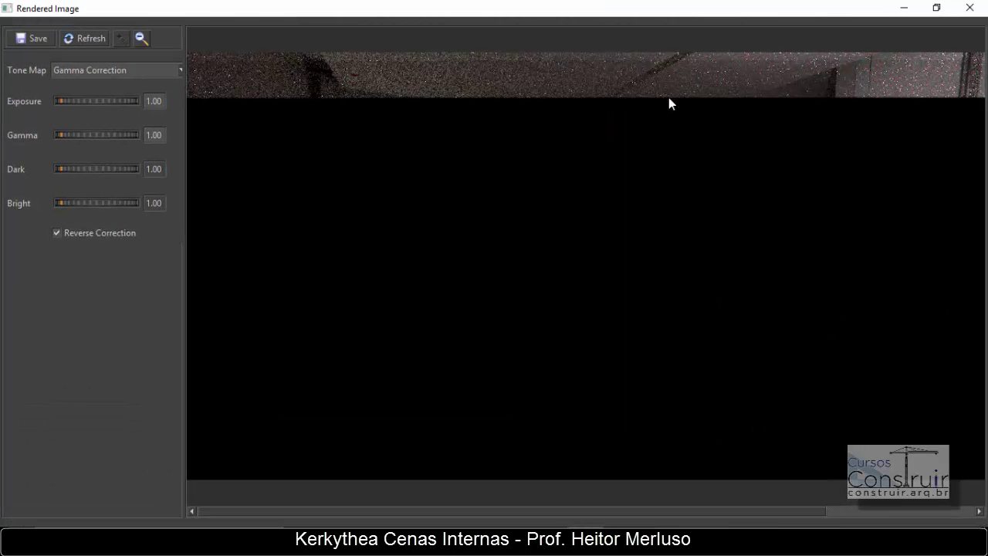
{"action": "left_click", "coordinate": [970, 8]}
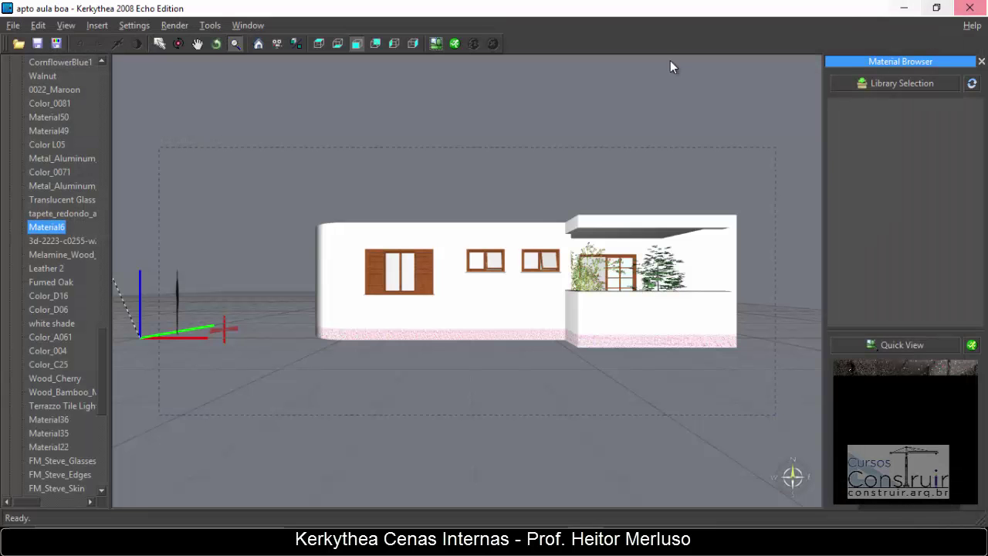
{"action": "left_click", "coordinate": [316, 322]}
{"action": "left_click_drag", "start_coordinate": [317, 322], "coordinate": [145, 303]}
Zoom and pan into the house until the dining room interior is in view
{"action": "scroll", "coordinate": [67, 260], "scroll_direction": "down", "scroll_amount": 5}
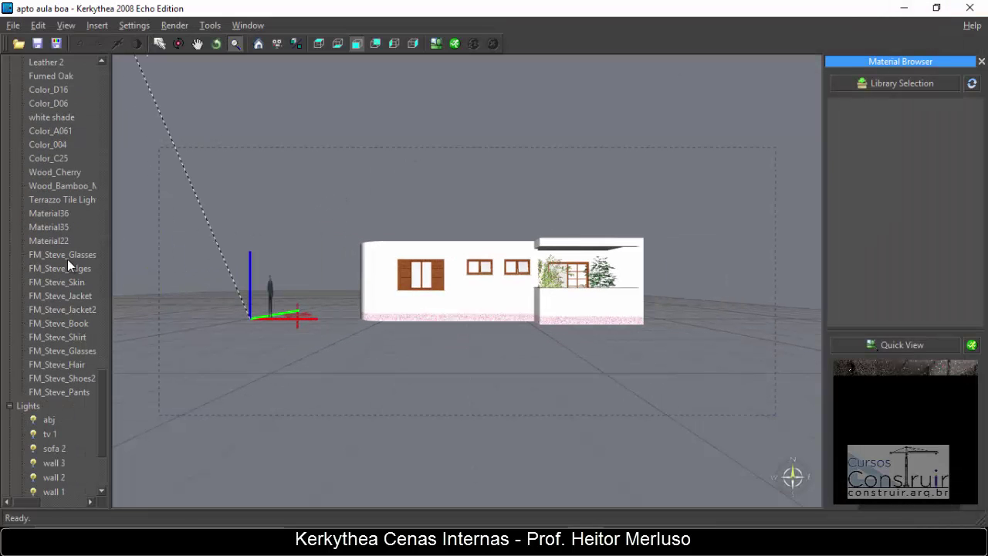
{"action": "scroll", "coordinate": [71, 271], "scroll_direction": "down", "scroll_amount": 3}
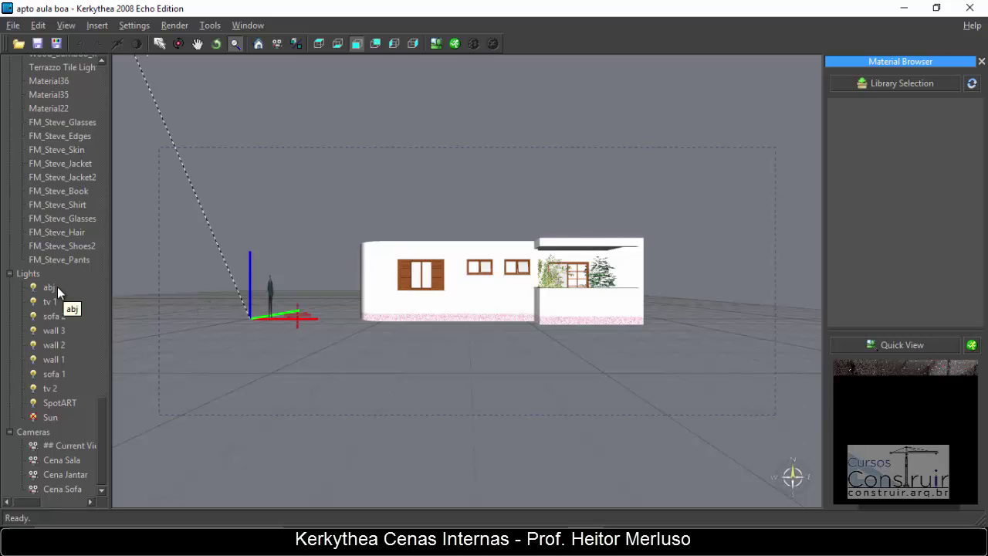
{"action": "left_click_drag", "start_coordinate": [572, 321], "coordinate": [505, 323]}
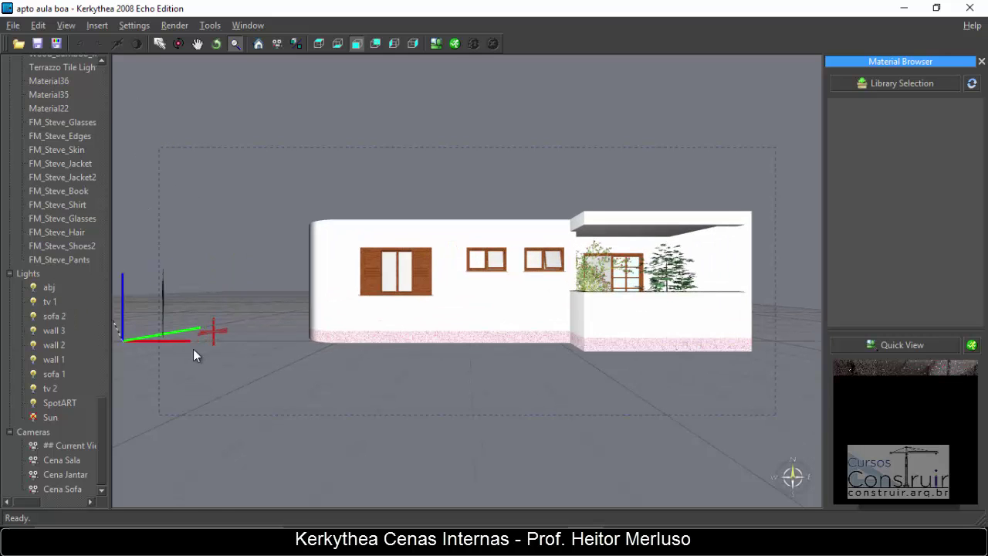
{"action": "left_click_drag", "start_coordinate": [193, 349], "coordinate": [291, 360]}
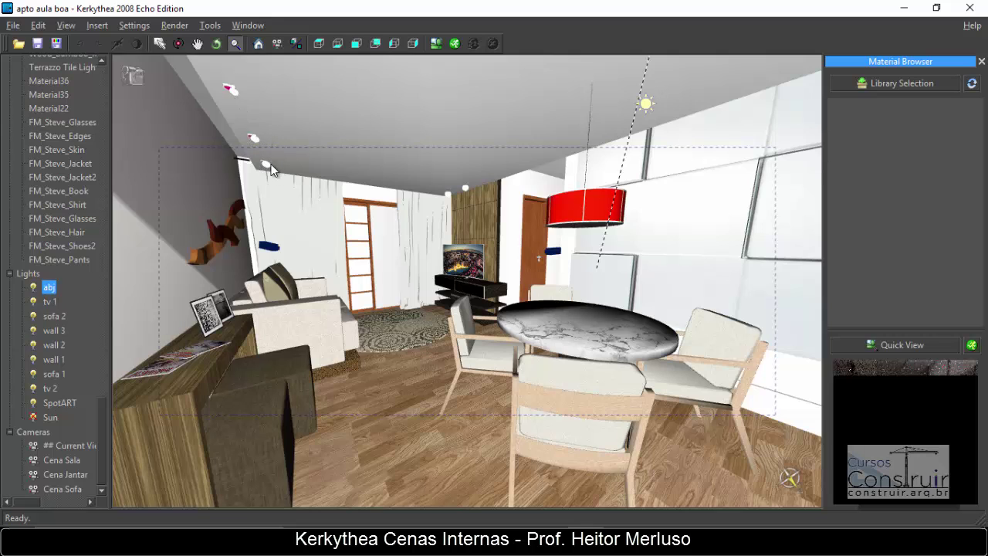
Select the abj light, orbit out to a wide room view, then deselect it
{"action": "left_click", "coordinate": [60, 286]}
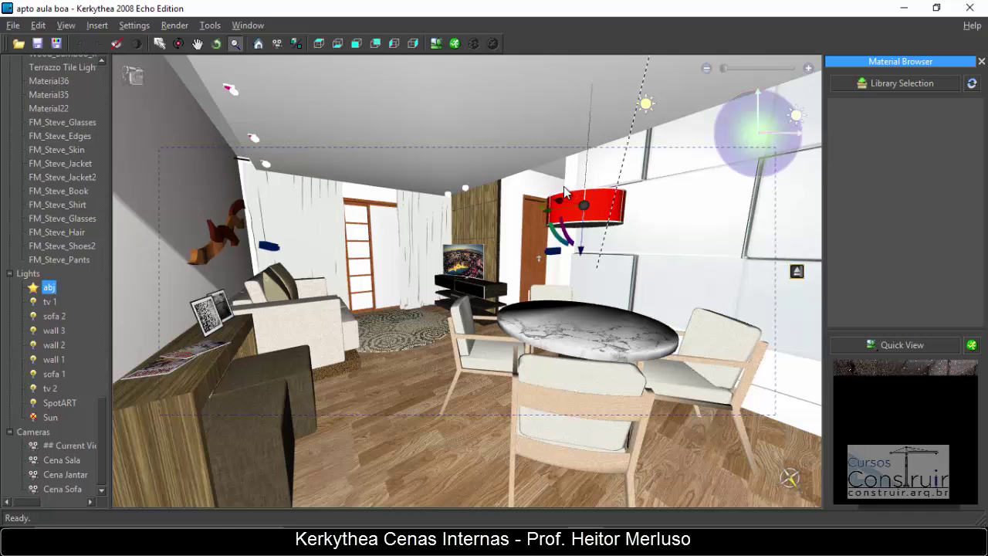
{"action": "mouse_move", "coordinate": [571, 193]}
{"action": "left_mouse_down"}
{"action": "mouse_move", "coordinate": [559, 198]}
{"action": "mouse_move", "coordinate": [605, 233]}
{"action": "mouse_move", "coordinate": [614, 211]}
{"action": "left_mouse_up"}
{"action": "left_click_drag", "start_coordinate": [615, 199], "coordinate": [367, 308]}
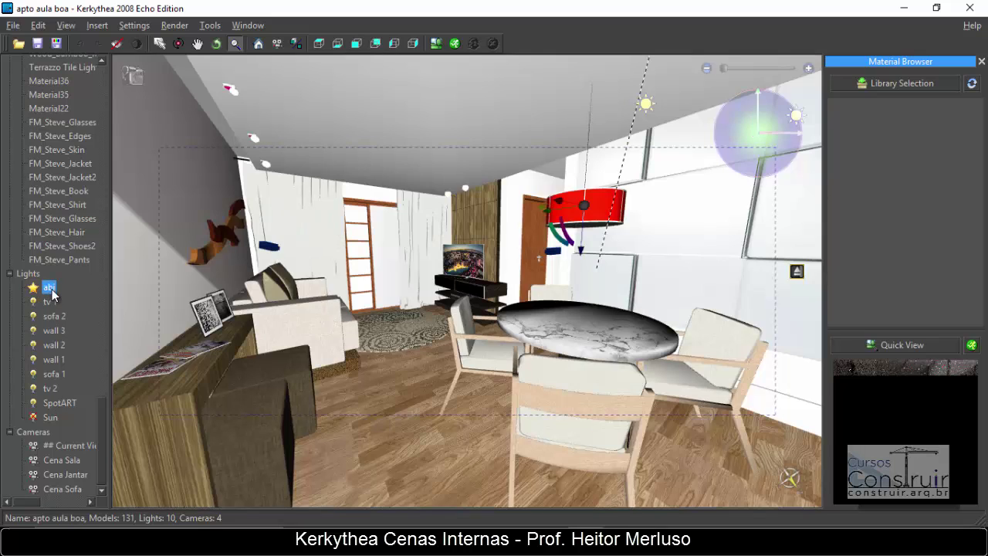
{"action": "left_click", "coordinate": [143, 270]}
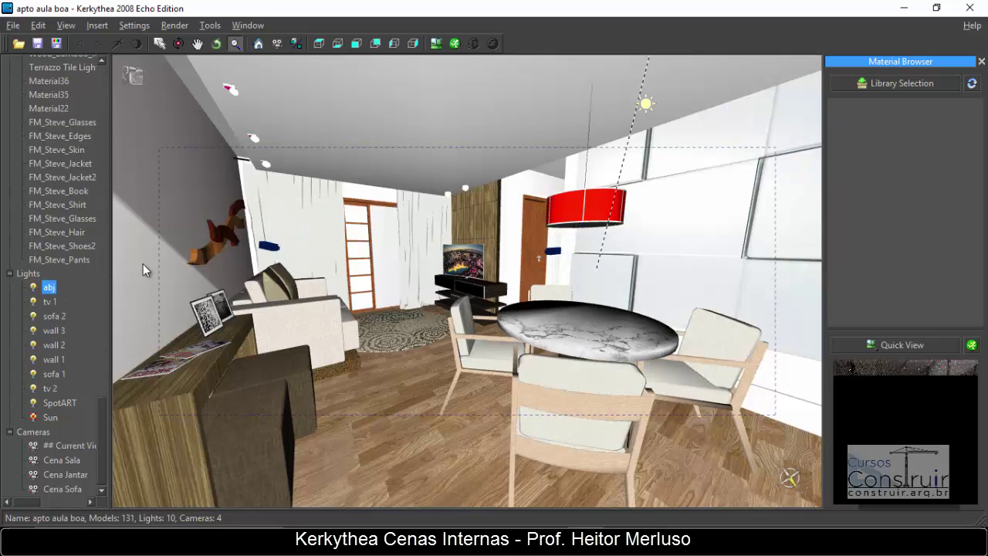
{"action": "left_click", "coordinate": [58, 301]}
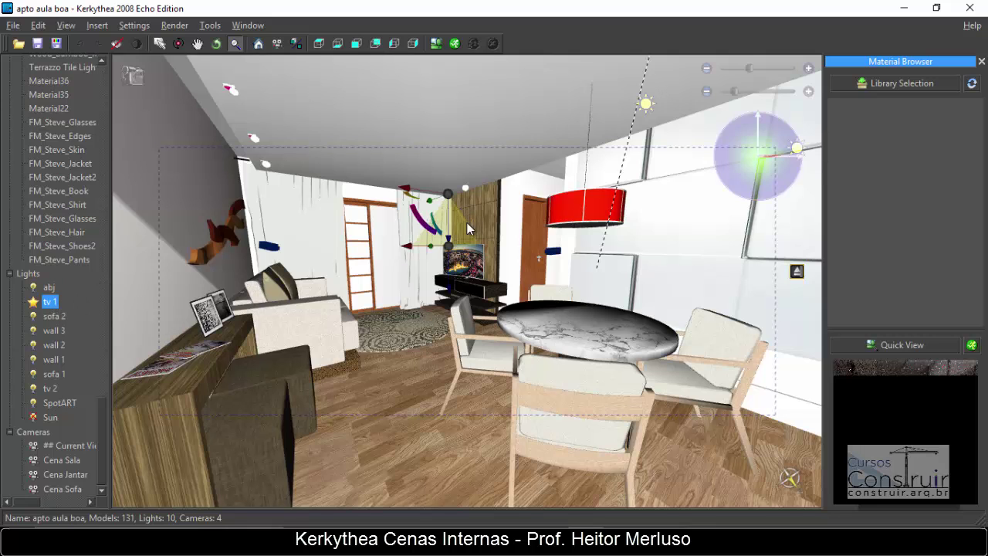
{"action": "mouse_move", "coordinate": [444, 240]}
{"action": "left_mouse_down"}
{"action": "mouse_move", "coordinate": [477, 238]}
{"action": "mouse_move", "coordinate": [375, 168]}
{"action": "left_mouse_up"}
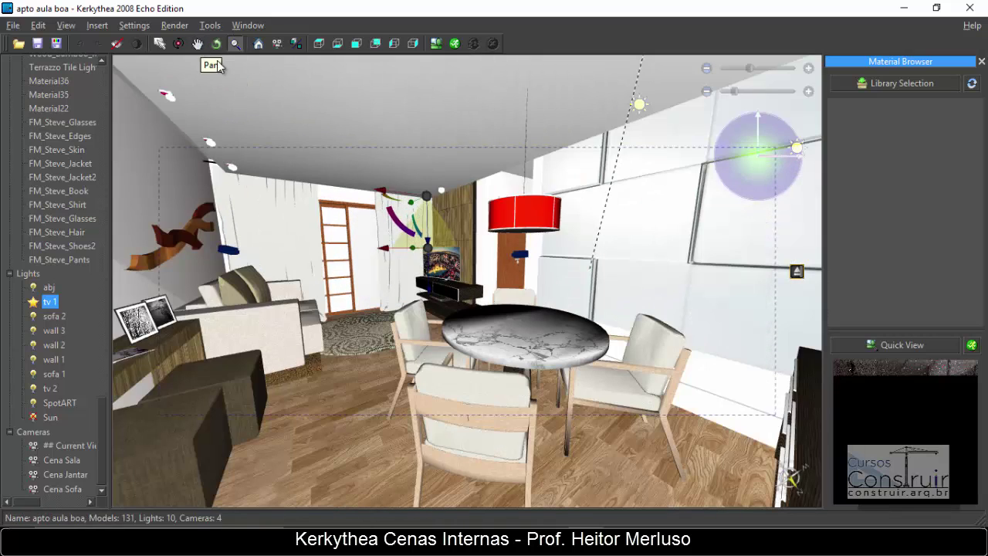
{"action": "mouse_move", "coordinate": [430, 164]}
{"action": "left_mouse_down"}
{"action": "mouse_move", "coordinate": [418, 199]}
{"action": "mouse_move", "coordinate": [491, 232]}
{"action": "mouse_move", "coordinate": [544, 209]}
{"action": "mouse_move", "coordinate": [523, 213]}
{"action": "mouse_move", "coordinate": [598, 205]}
{"action": "mouse_move", "coordinate": [589, 207]}
{"action": "left_mouse_up"}
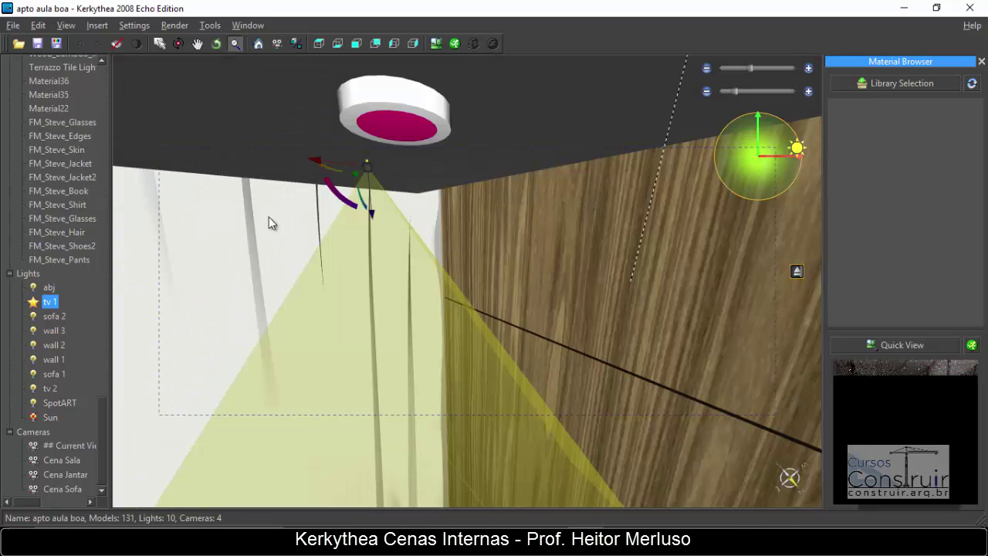
{"action": "left_click_drag", "start_coordinate": [267, 219], "coordinate": [239, 249]}
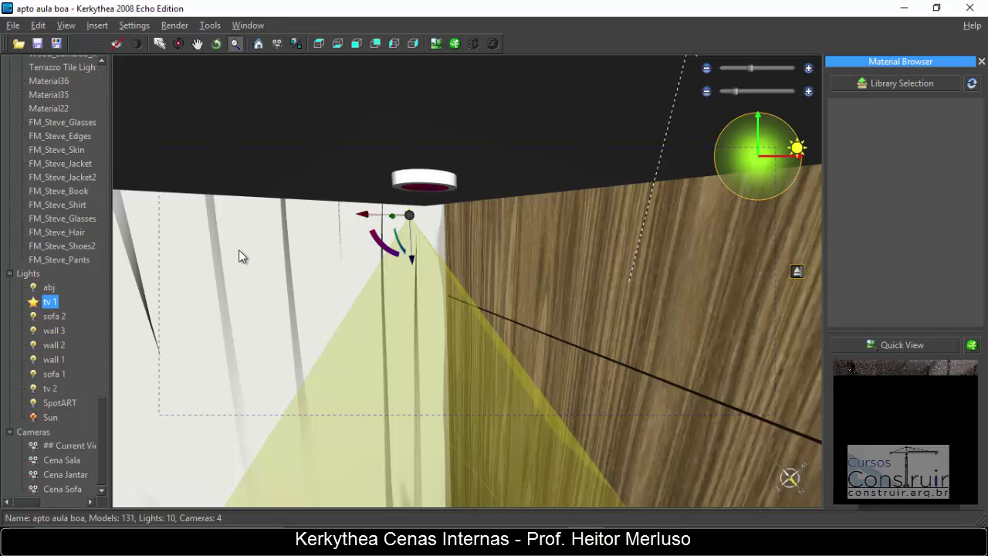
{"action": "left_click", "coordinate": [52, 303]}
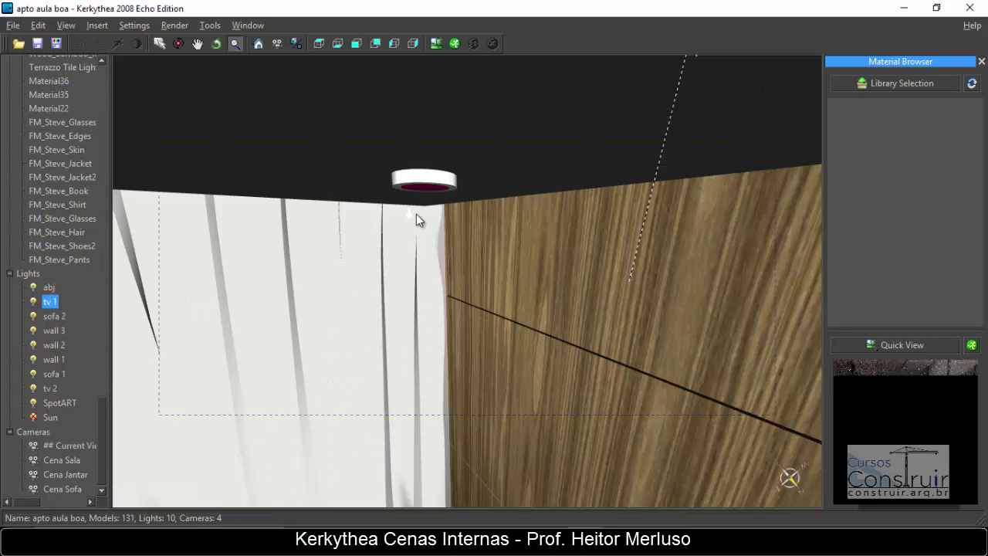
{"action": "key", "text": "Home"}
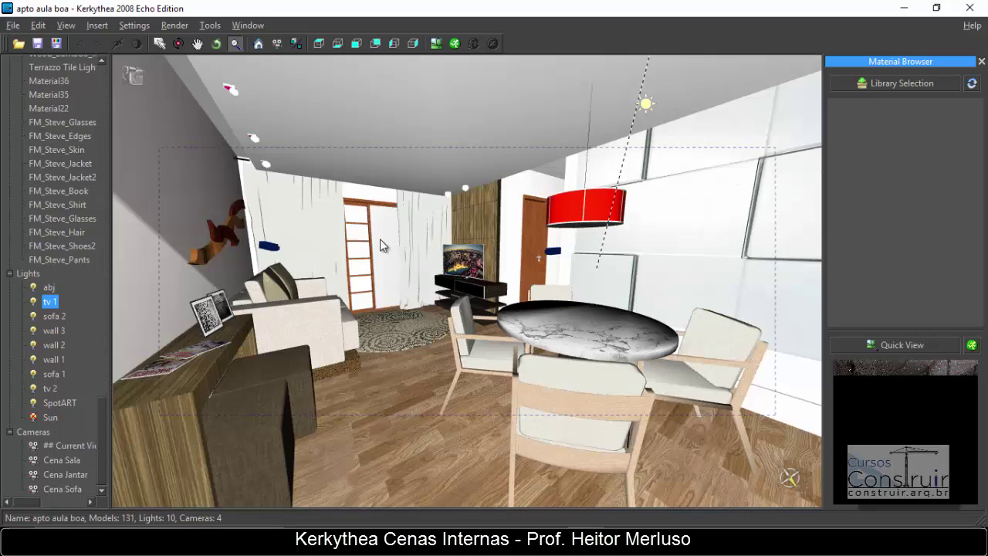
{"action": "scroll", "coordinate": [453, 194], "scroll_direction": "up", "scroll_amount": 5}
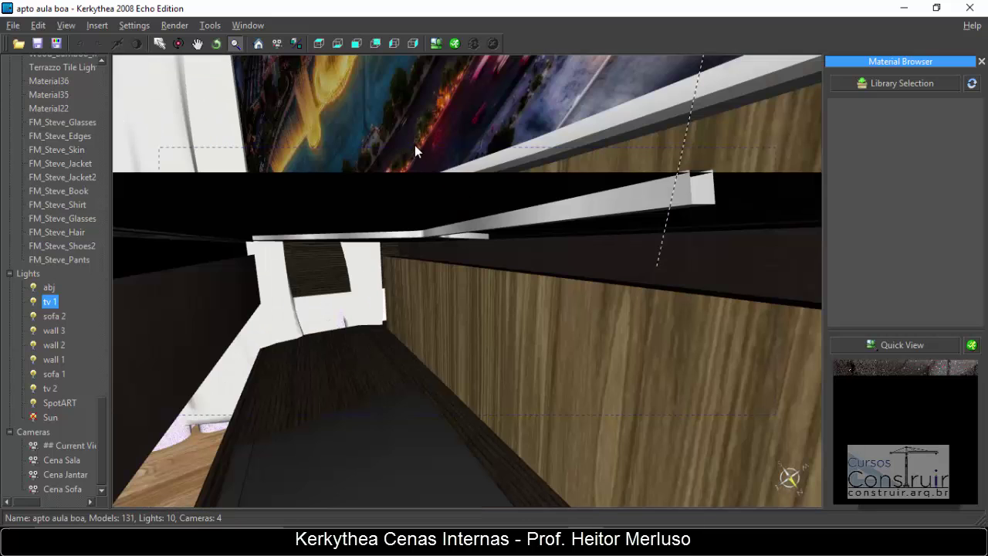
{"action": "scroll", "coordinate": [412, 146], "scroll_direction": "down", "scroll_amount": 2}
{"action": "left_click_drag", "start_coordinate": [411, 147], "coordinate": [417, 218]}
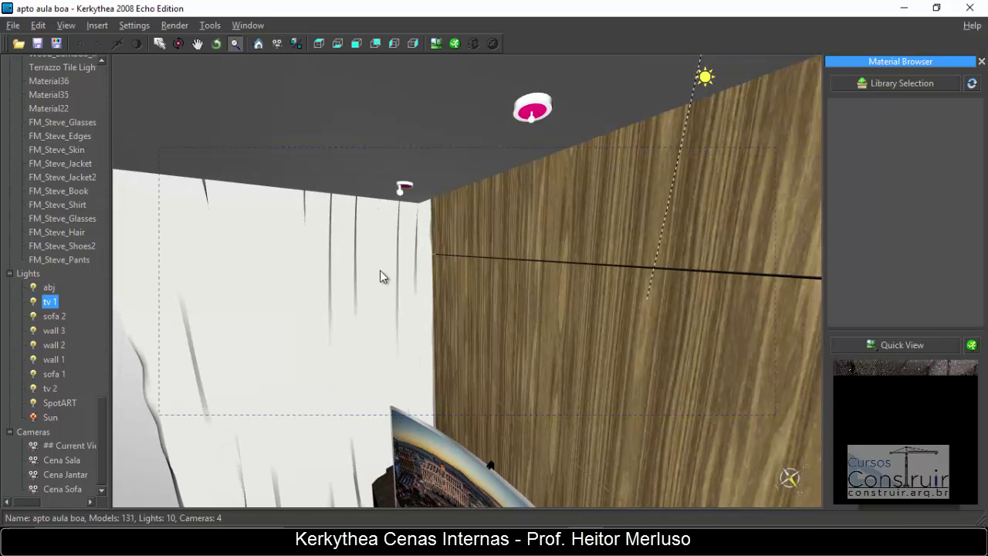
{"action": "key", "text": "ctrl+z"}
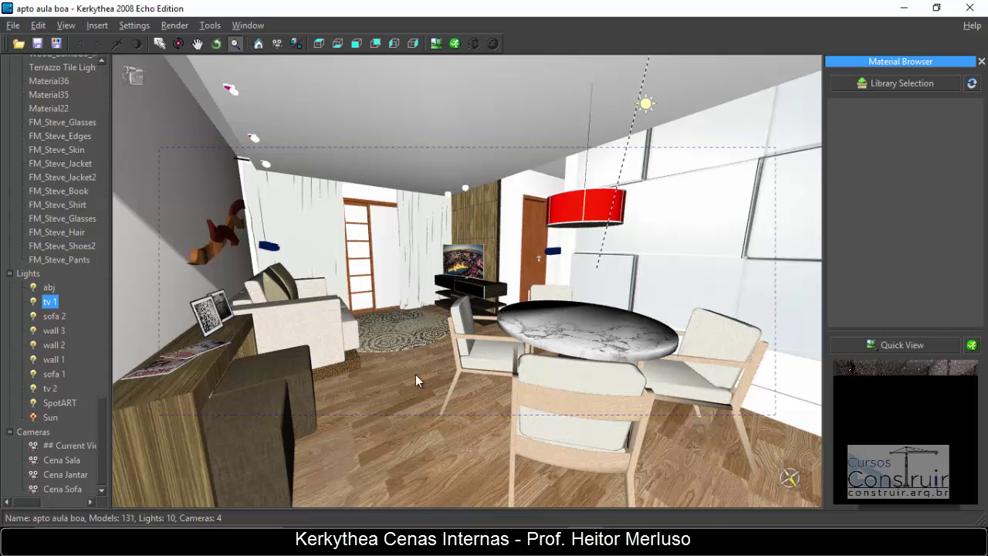
Try the Cena Sala and Cena Jantar cameras, then settle on the Cena Sala camera view
{"action": "left_click", "coordinate": [68, 460]}
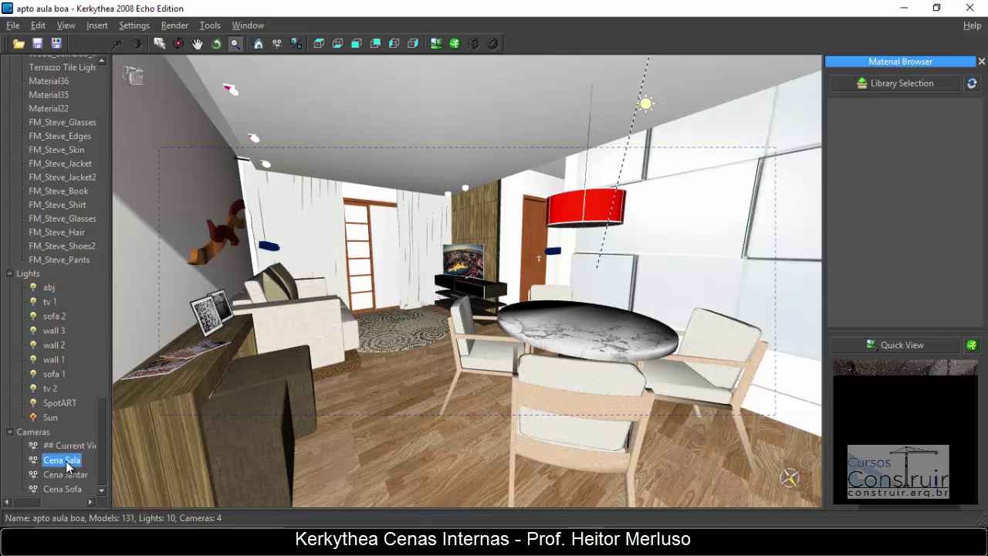
{"action": "left_click", "coordinate": [70, 474]}
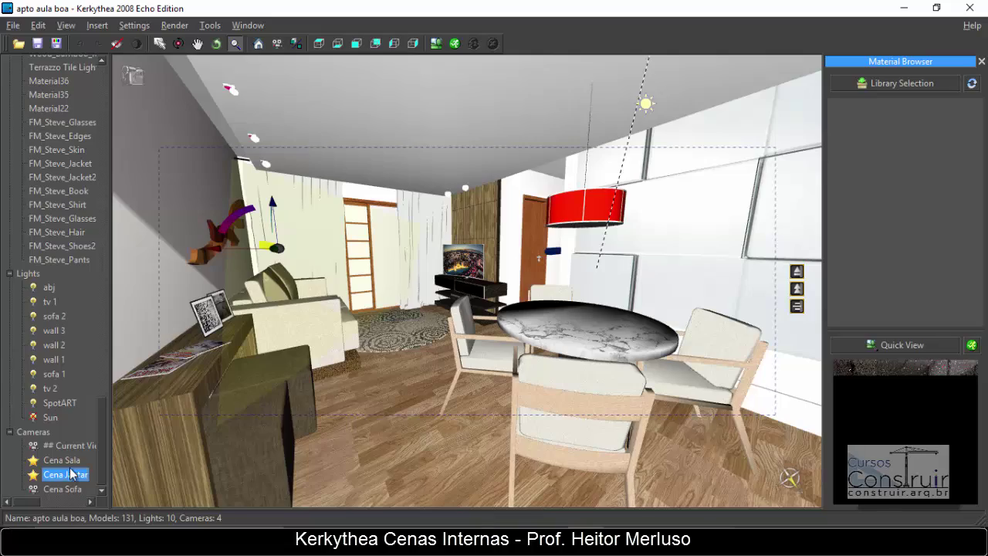
{"action": "mouse_move", "coordinate": [251, 389]}
{"action": "left_mouse_down"}
{"action": "mouse_move", "coordinate": [254, 484]}
{"action": "mouse_move", "coordinate": [80, 373]}
{"action": "mouse_move", "coordinate": [16, 375]}
{"action": "mouse_move", "coordinate": [319, 319]}
{"action": "mouse_move", "coordinate": [408, 322]}
{"action": "mouse_move", "coordinate": [486, 308]}
{"action": "mouse_move", "coordinate": [439, 312]}
{"action": "mouse_move", "coordinate": [98, 458]}
{"action": "left_mouse_up"}
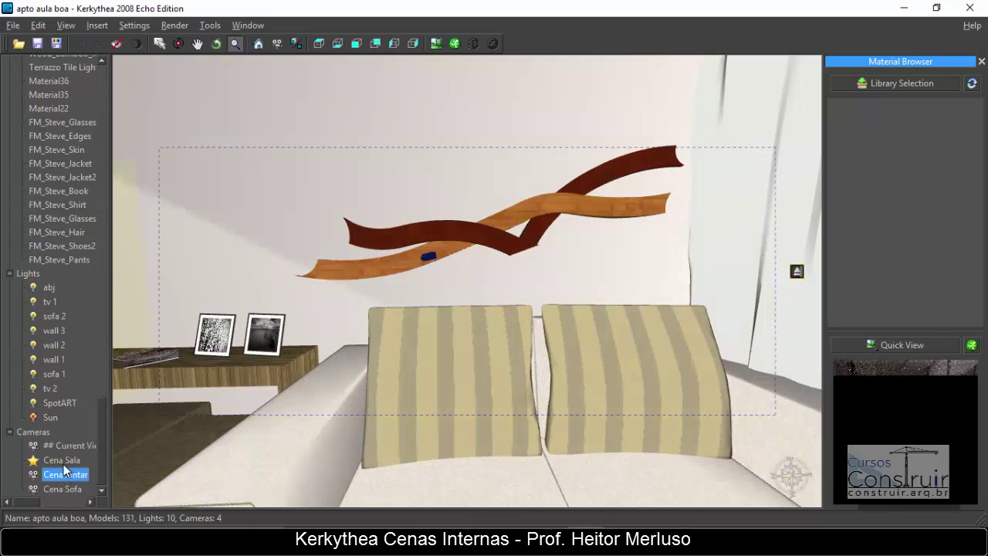
{"action": "left_click", "coordinate": [49, 461]}
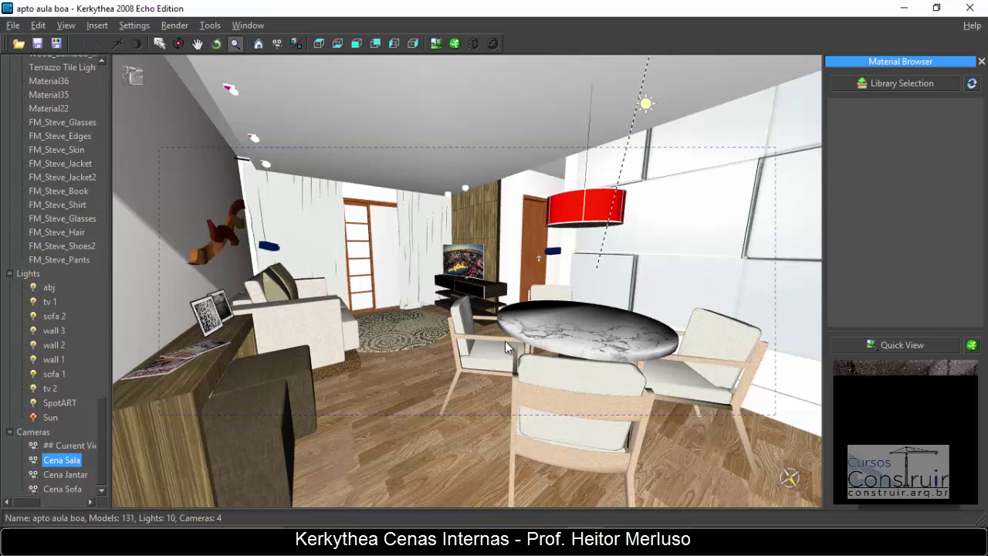
Load the Basic Glasses material library and scroll through its thumbnails
{"action": "scroll", "coordinate": [445, 181], "scroll_direction": "up", "scroll_amount": 5}
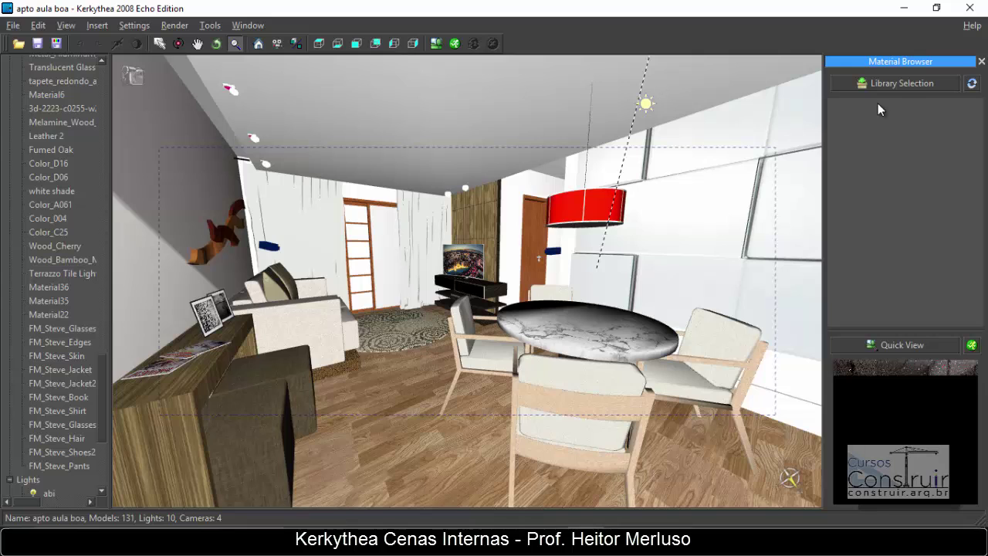
{"action": "left_click", "coordinate": [895, 85]}
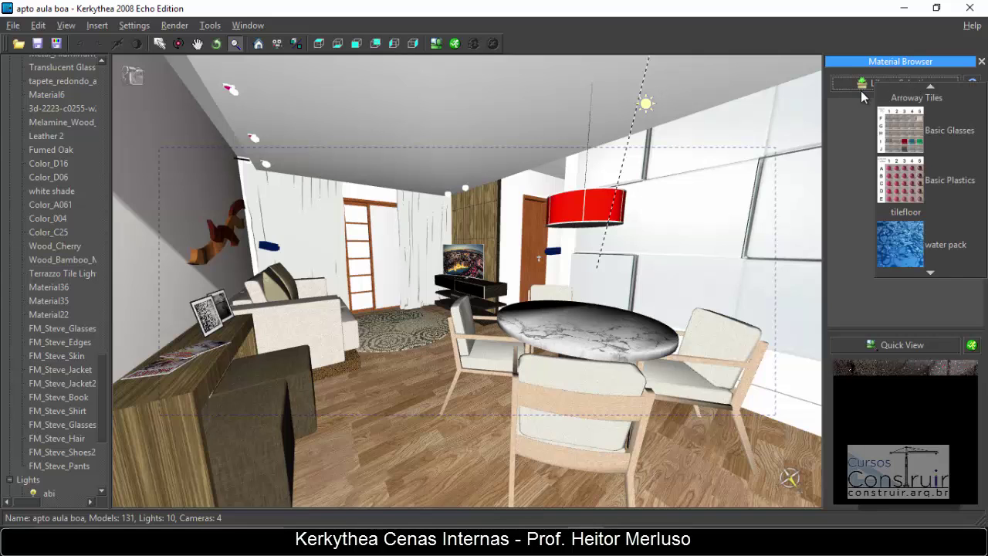
{"action": "left_click", "coordinate": [855, 100]}
{"action": "left_click", "coordinate": [861, 86]}
{"action": "left_click", "coordinate": [859, 84]}
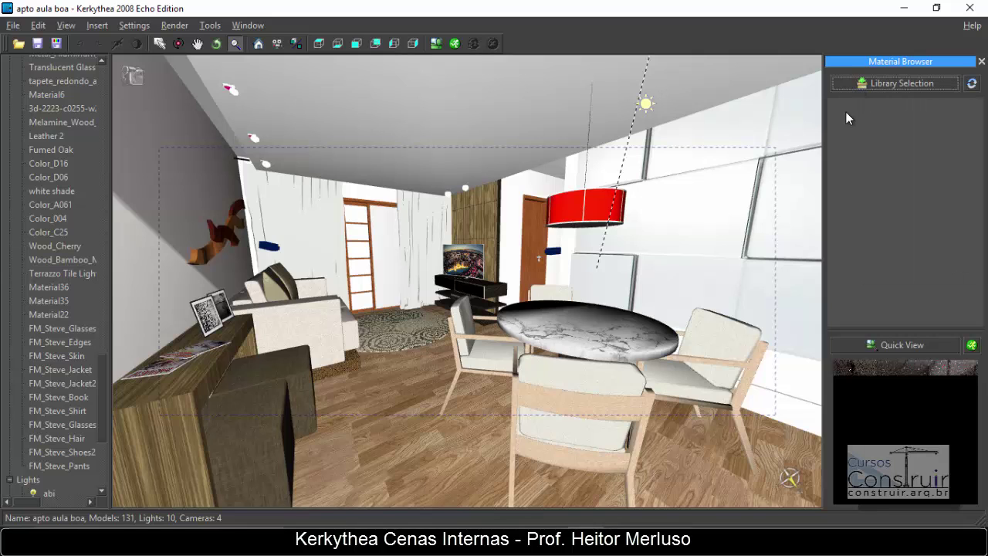
{"action": "left_click", "coordinate": [927, 87]}
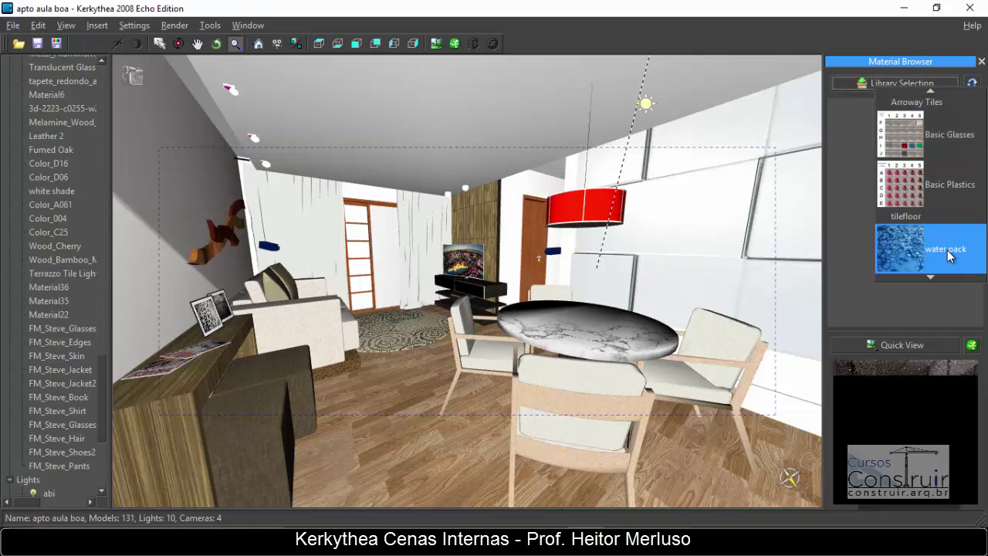
{"action": "left_click", "coordinate": [975, 153]}
{"action": "scroll", "coordinate": [897, 215], "scroll_direction": "down", "scroll_amount": 3}
{"action": "scroll", "coordinate": [897, 216], "scroll_direction": "down", "scroll_amount": 1}
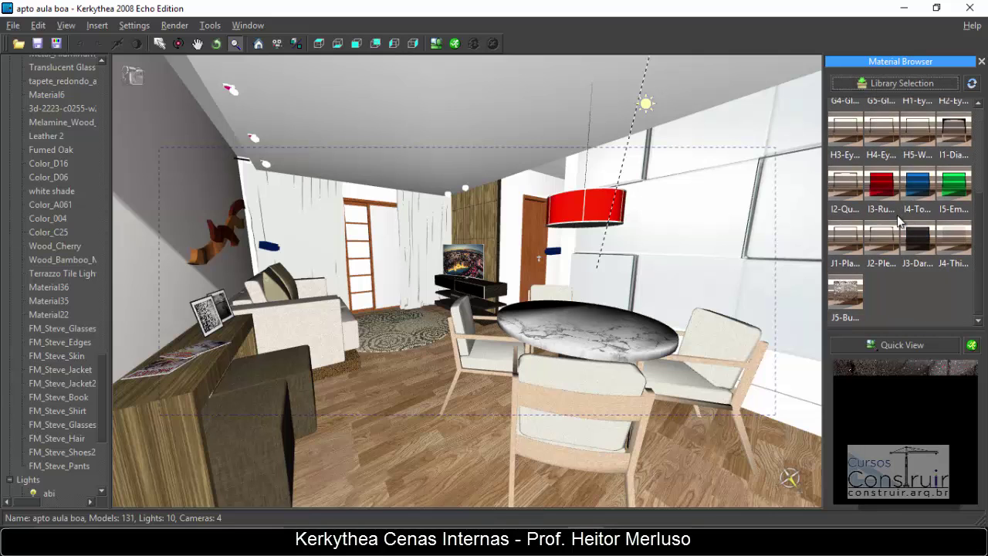
{"action": "scroll", "coordinate": [899, 217], "scroll_direction": "up", "scroll_amount": 3}
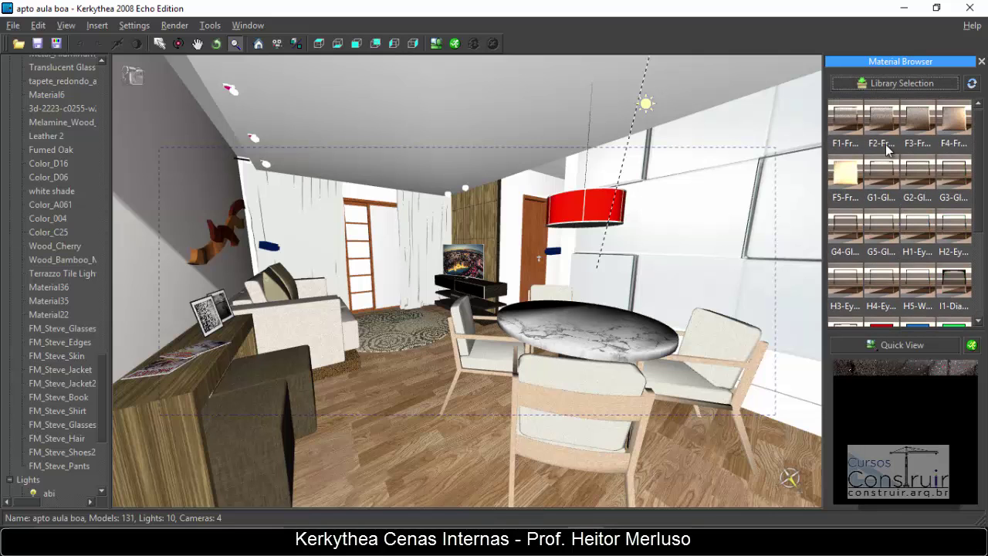
{"action": "scroll", "coordinate": [920, 150], "scroll_direction": "down", "scroll_amount": 3}
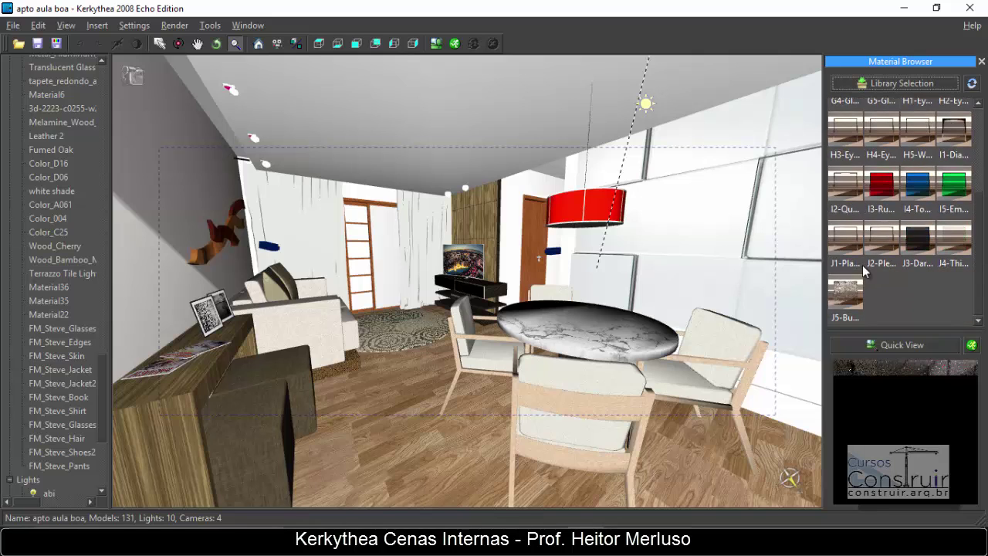
Reopen the library list, close it keeping Basic Glasses, and browse the glass thumbnails
{"action": "left_click", "coordinate": [941, 86]}
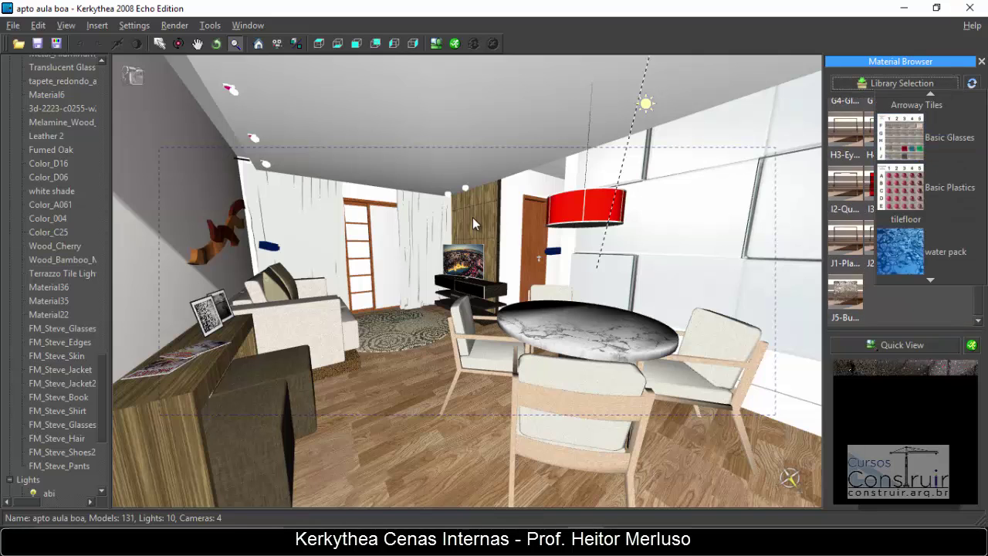
{"action": "left_click", "coordinate": [388, 240]}
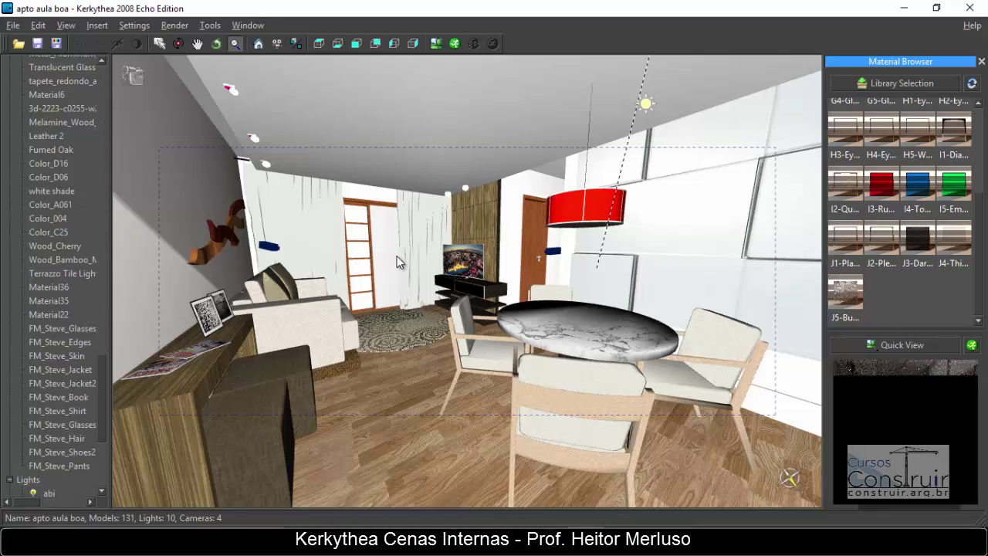
{"action": "left_click", "coordinate": [926, 85]}
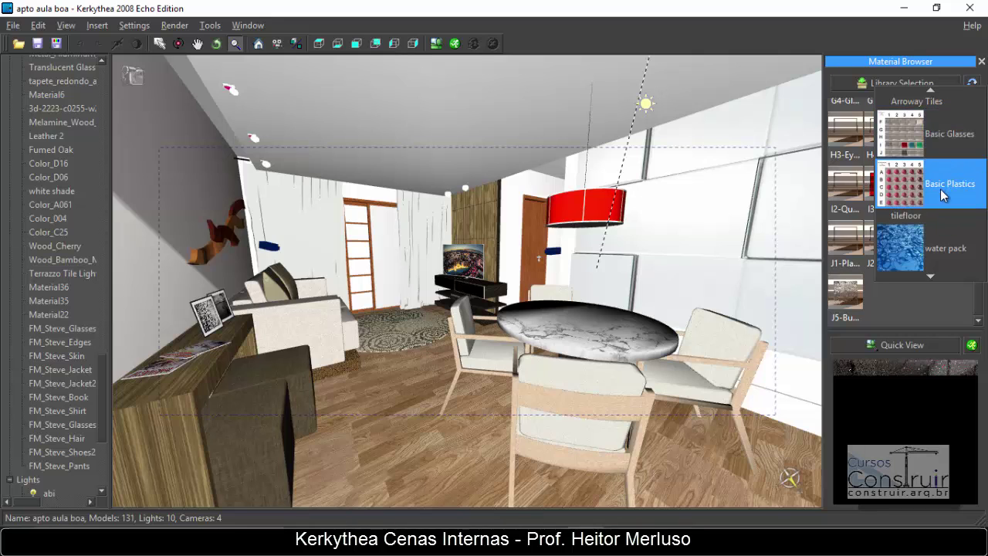
{"action": "left_click", "coordinate": [918, 108]}
{"action": "scroll", "coordinate": [886, 140], "scroll_direction": "up", "scroll_amount": 3}
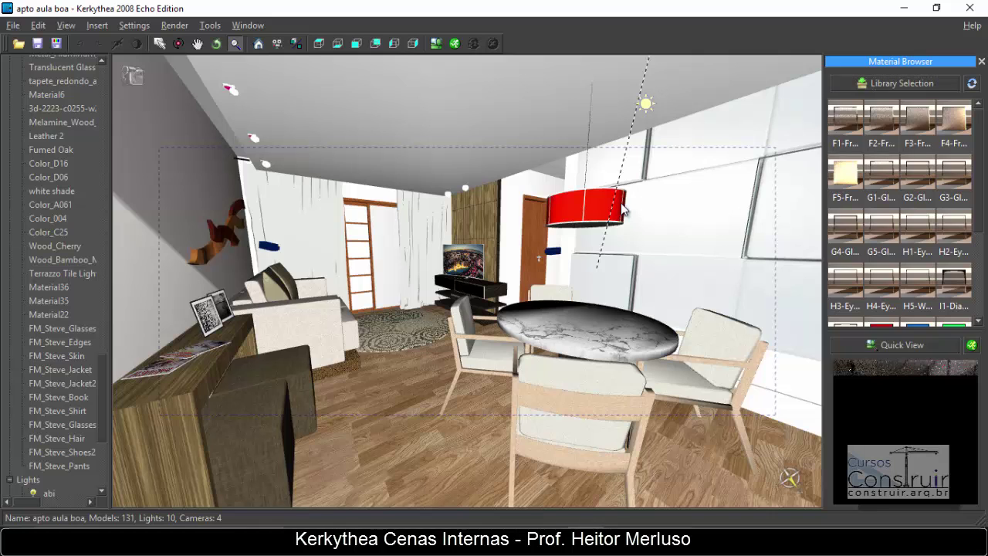
{"action": "scroll", "coordinate": [58, 378], "scroll_direction": "down", "scroll_amount": 4}
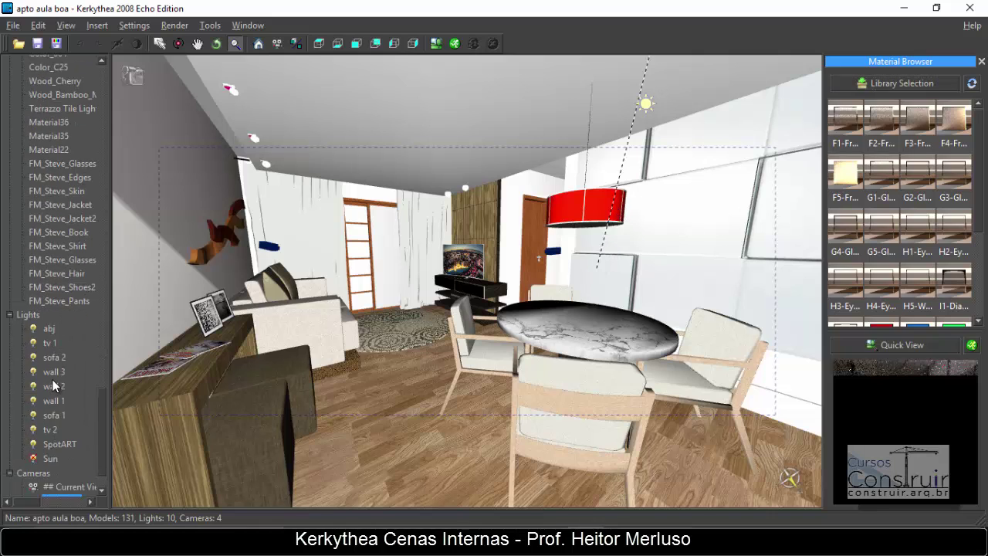
{"action": "scroll", "coordinate": [53, 382], "scroll_direction": "up", "scroll_amount": 7}
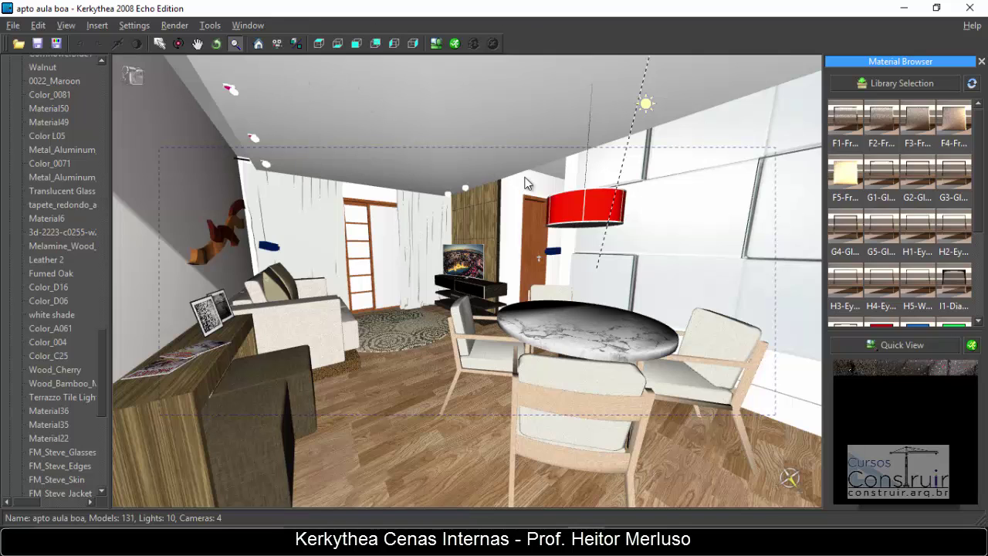
{"action": "left_click", "coordinate": [453, 45]}
{"action": "left_click_drag", "start_coordinate": [499, 35], "coordinate": [573, 140]}
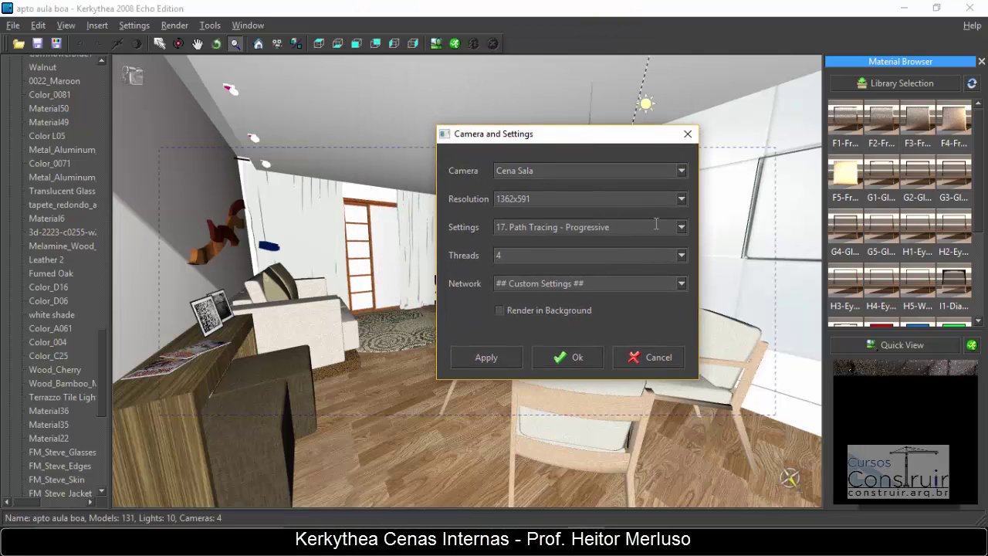
{"action": "left_click", "coordinate": [685, 225]}
{"action": "scroll", "coordinate": [645, 286], "scroll_direction": "up", "scroll_amount": 3}
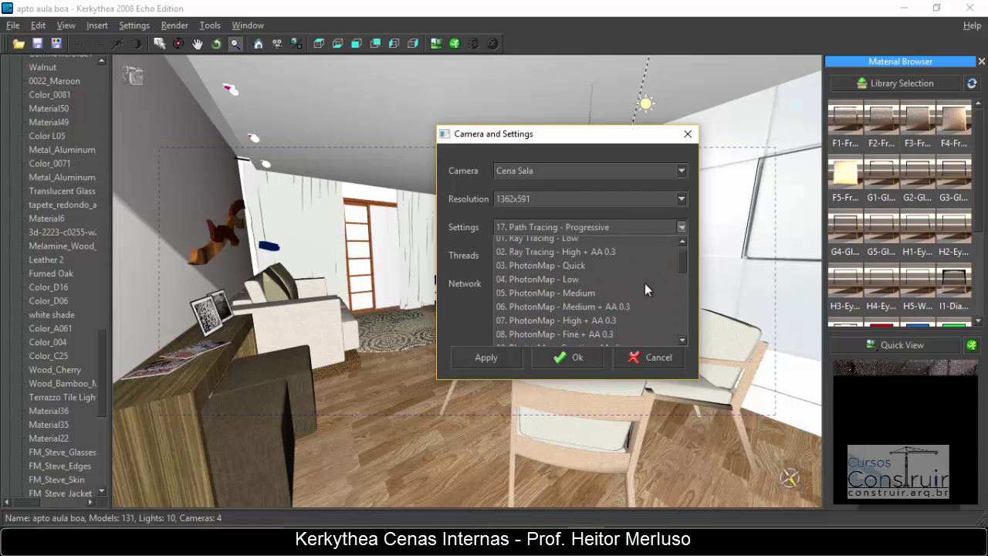
{"action": "scroll", "coordinate": [644, 283], "scroll_direction": "up", "scroll_amount": 1}
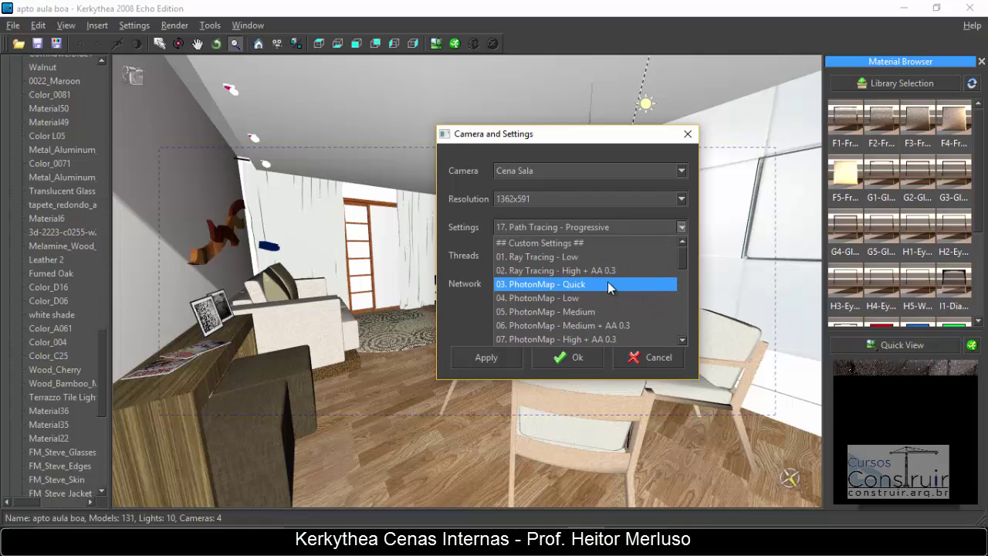
{"action": "left_click", "coordinate": [197, 28]}
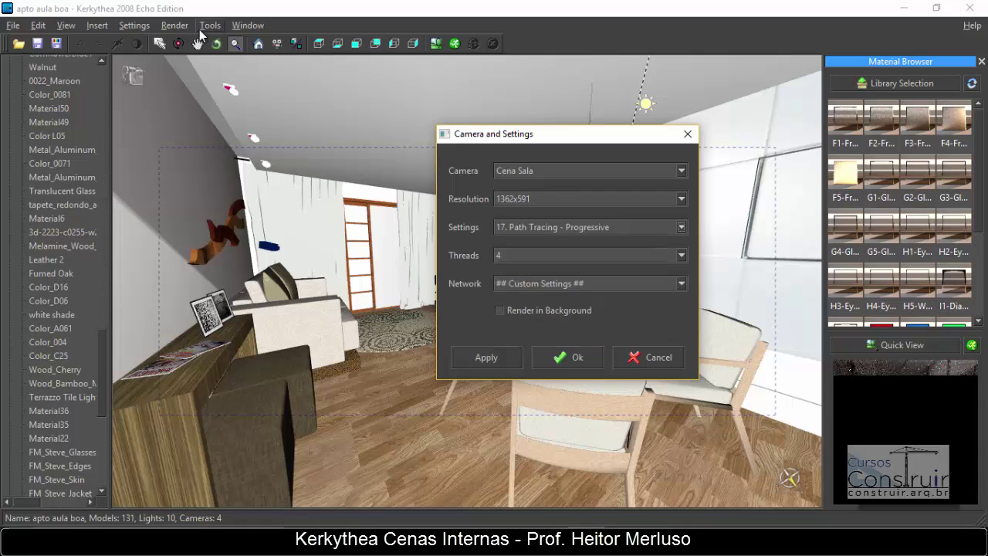
{"action": "left_click", "coordinate": [688, 133]}
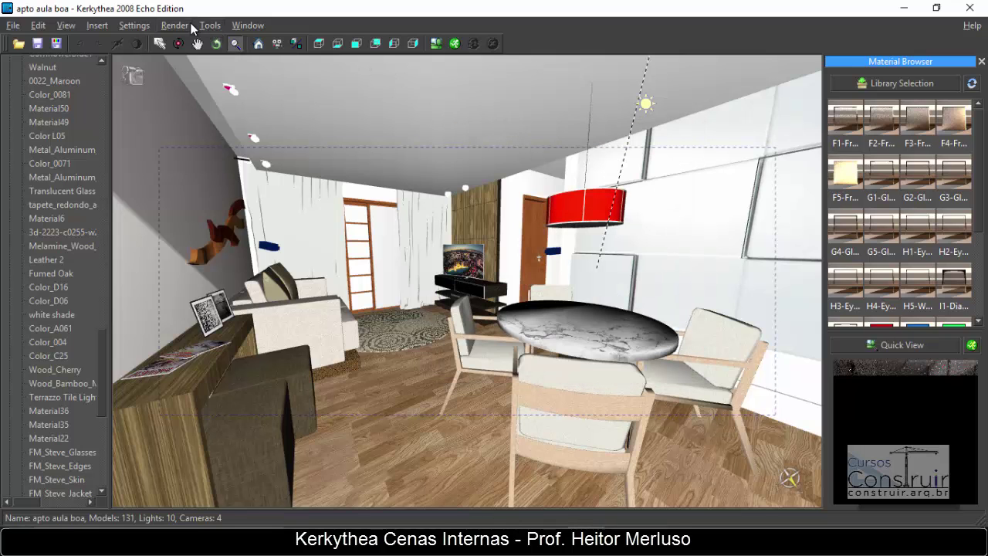
{"action": "left_click", "coordinate": [190, 25]}
{"action": "left_click", "coordinate": [184, 53]}
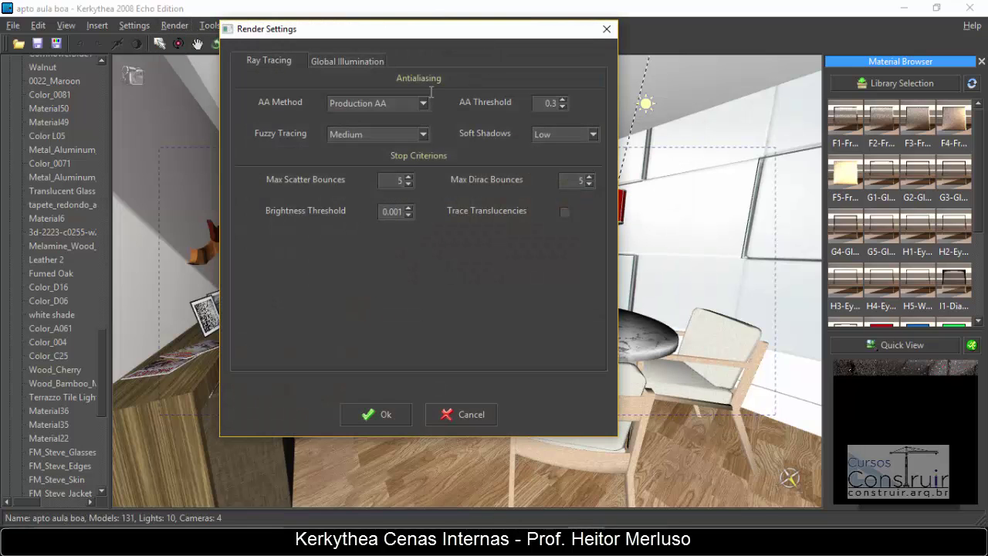
{"action": "left_click", "coordinate": [471, 116]}
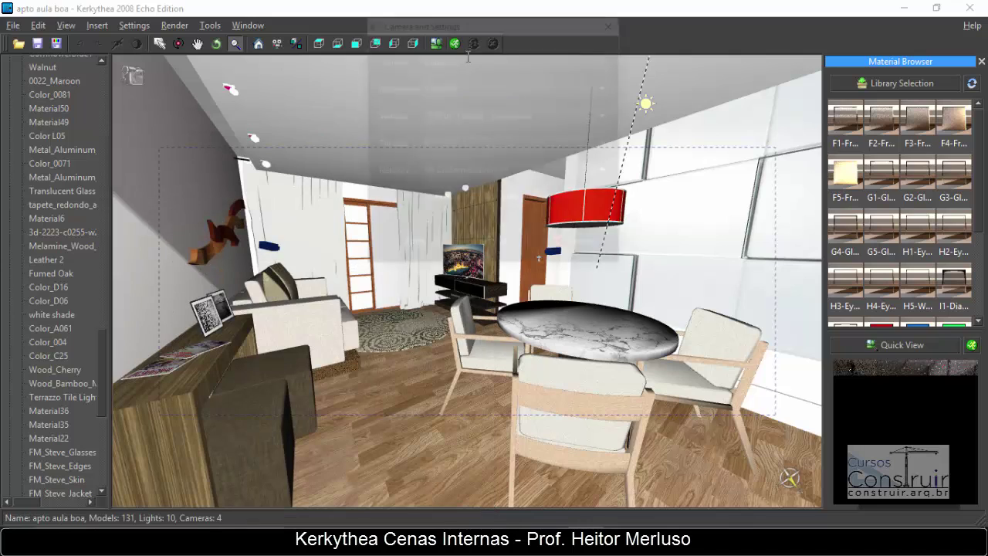
{"action": "left_click", "coordinate": [606, 120]}
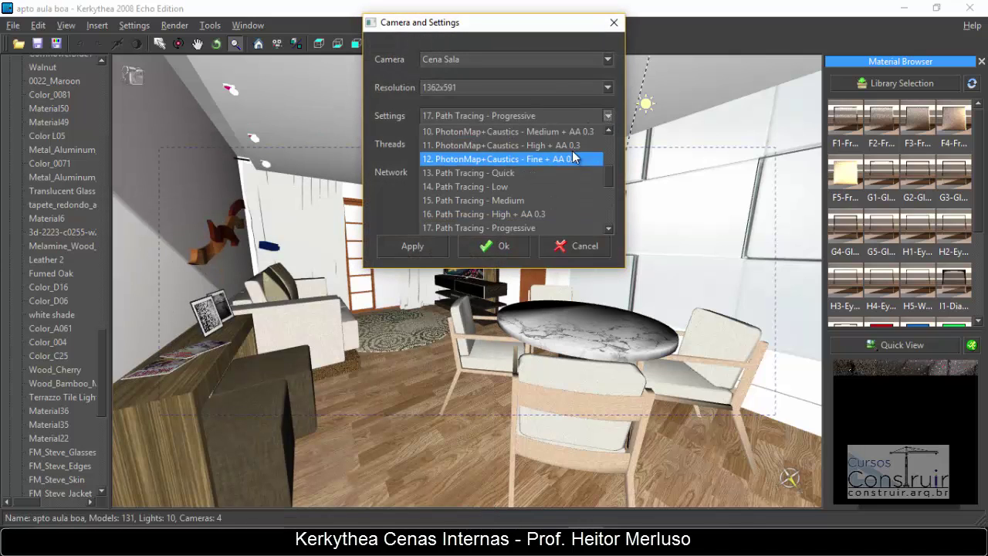
{"action": "scroll", "coordinate": [586, 173], "scroll_direction": "up", "scroll_amount": 4}
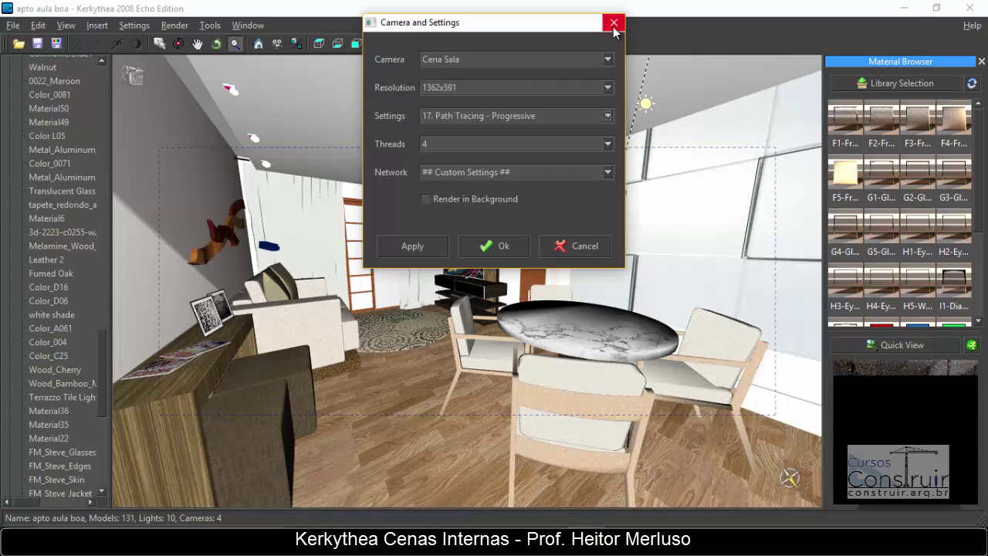
{"action": "left_click", "coordinate": [613, 24]}
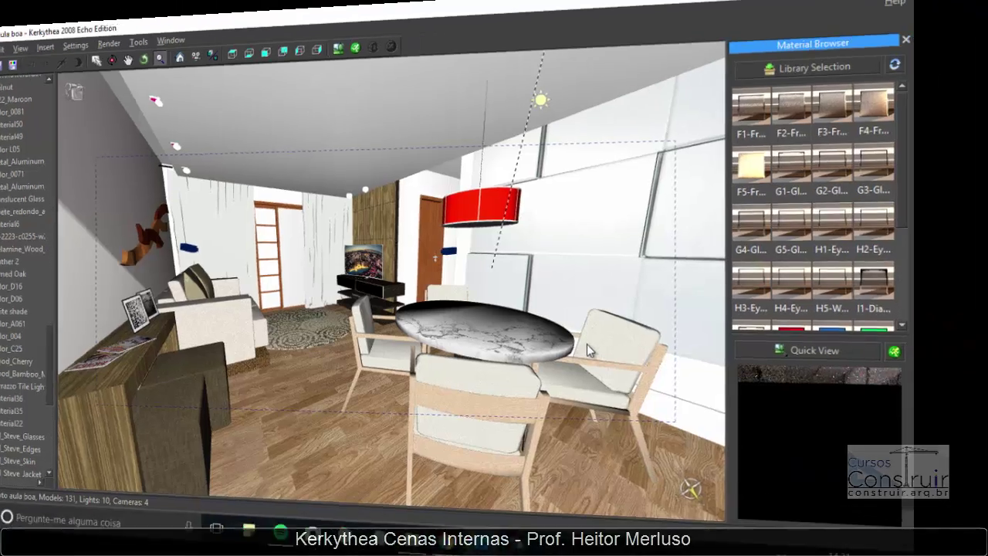